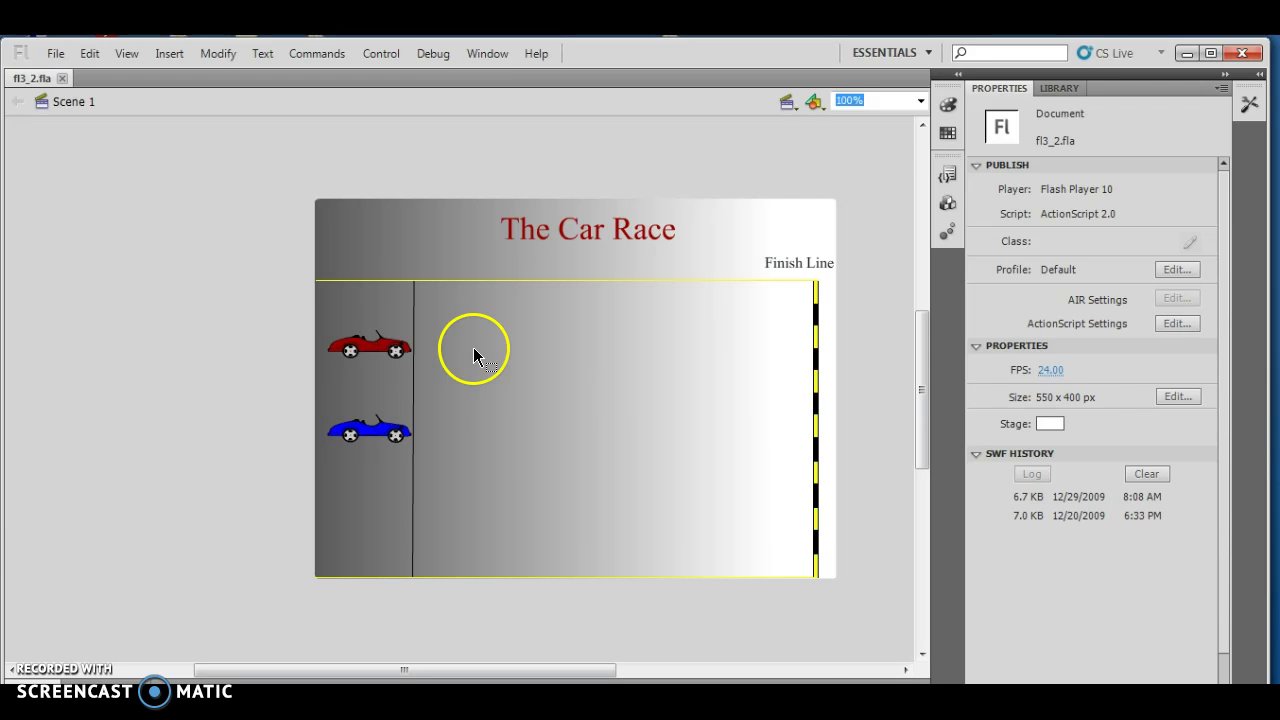
- Expand the Timeline panel to show fl3_2.fla's layers: reset, title, car2 and car1
{"action": "left_click", "coordinate": [829, 670]}
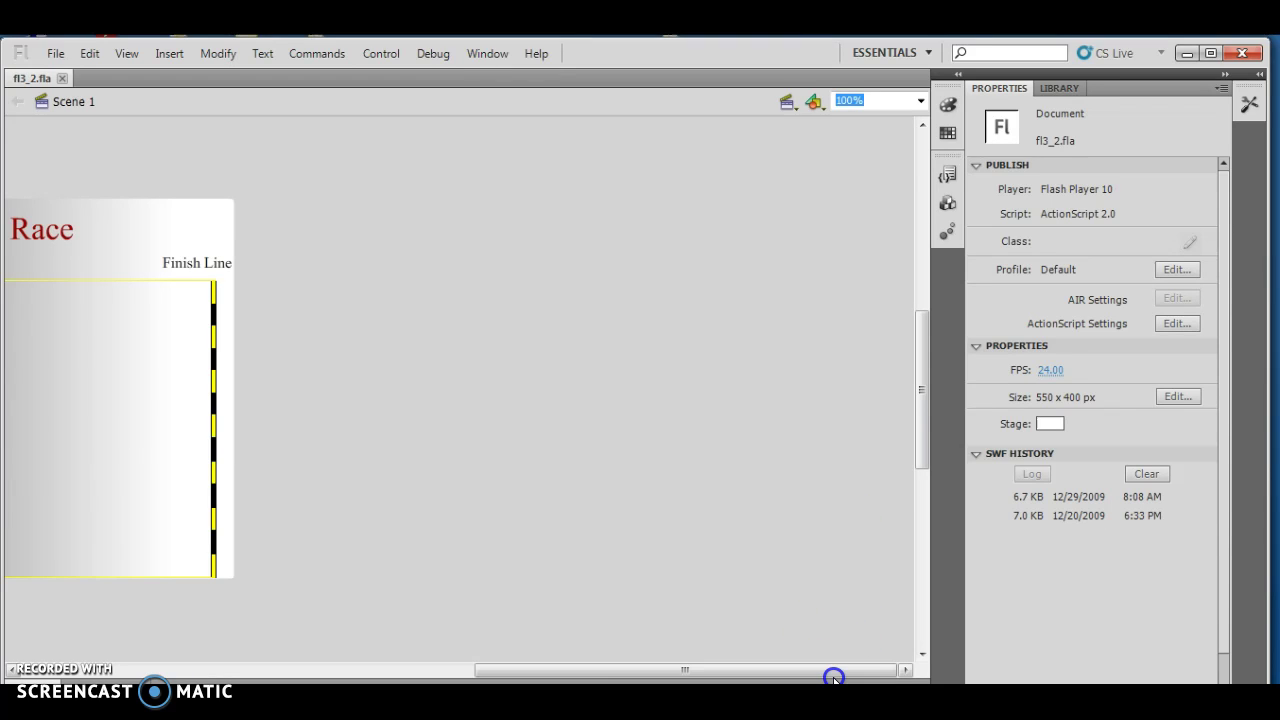
{"action": "left_click", "coordinate": [180, 668]}
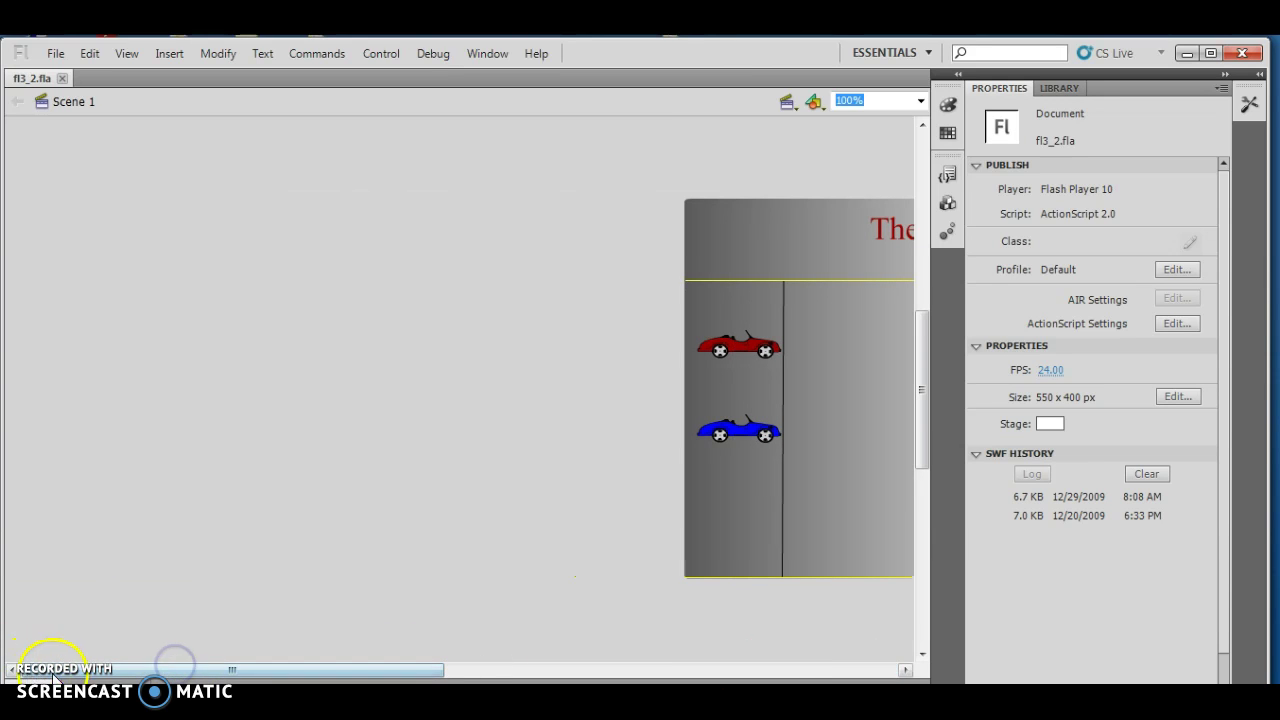
{"action": "left_click", "coordinate": [176, 677]}
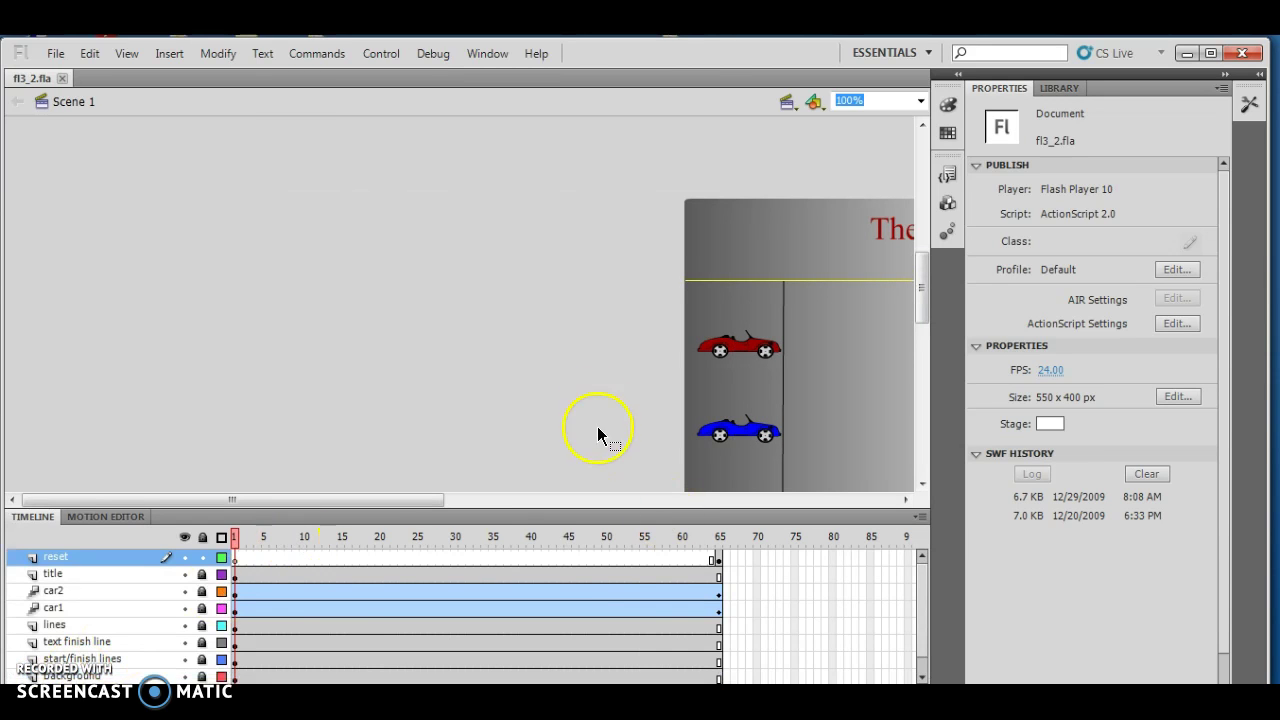
{"action": "left_click", "coordinate": [382, 271]}
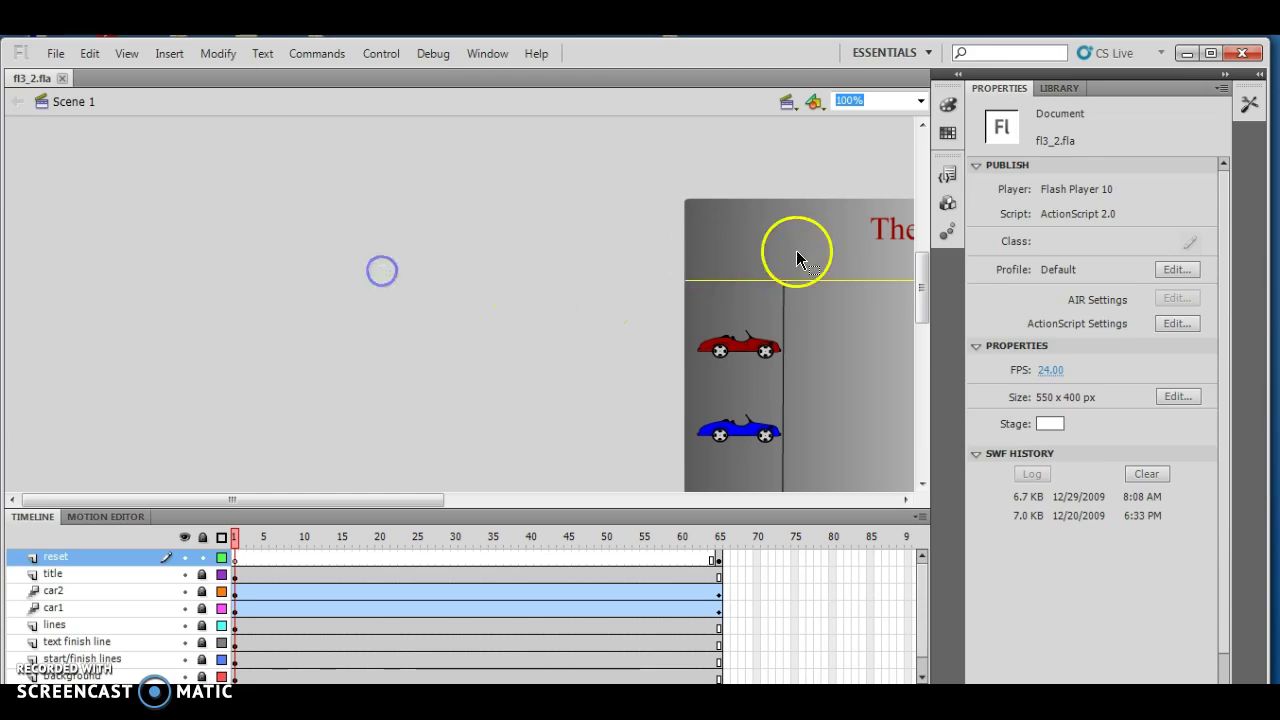
{"action": "left_click_drag", "start_coordinate": [790, 250], "coordinate": [508, 240]}
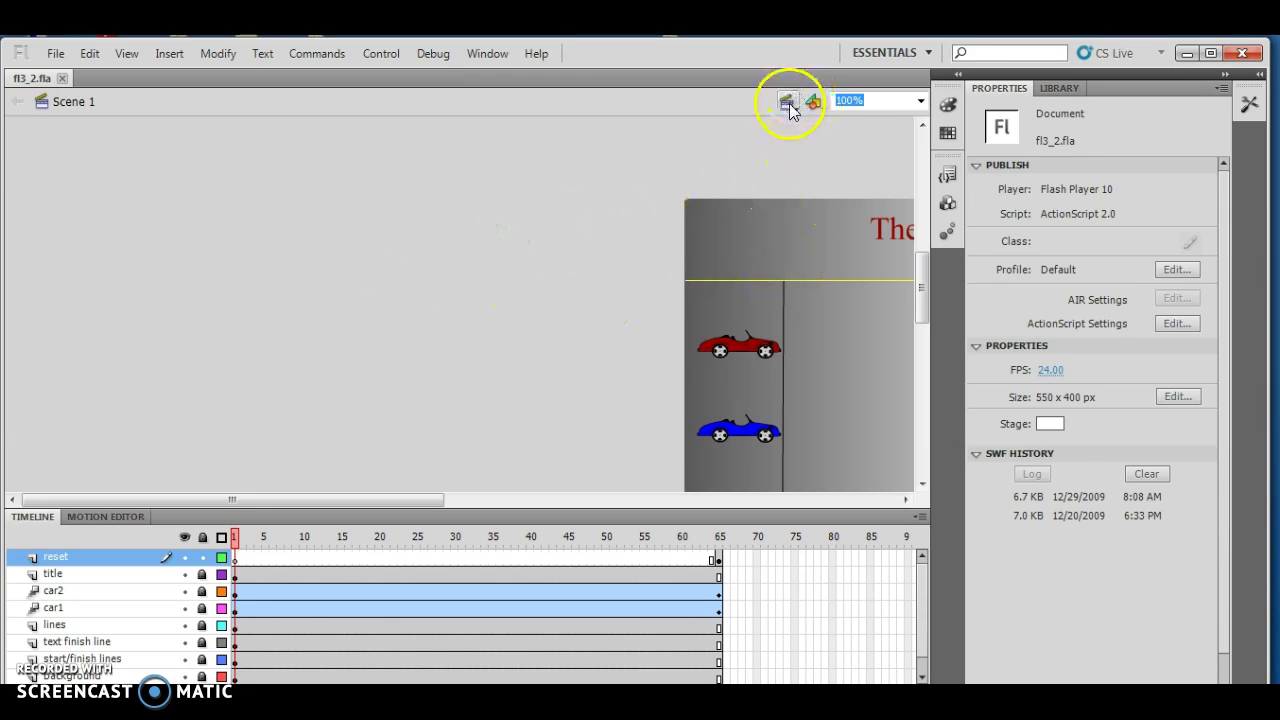
- Check the scene list, then scroll the stage to view the cars at the start line
{"action": "left_click", "coordinate": [787, 101]}
{"action": "left_click", "coordinate": [800, 246]}
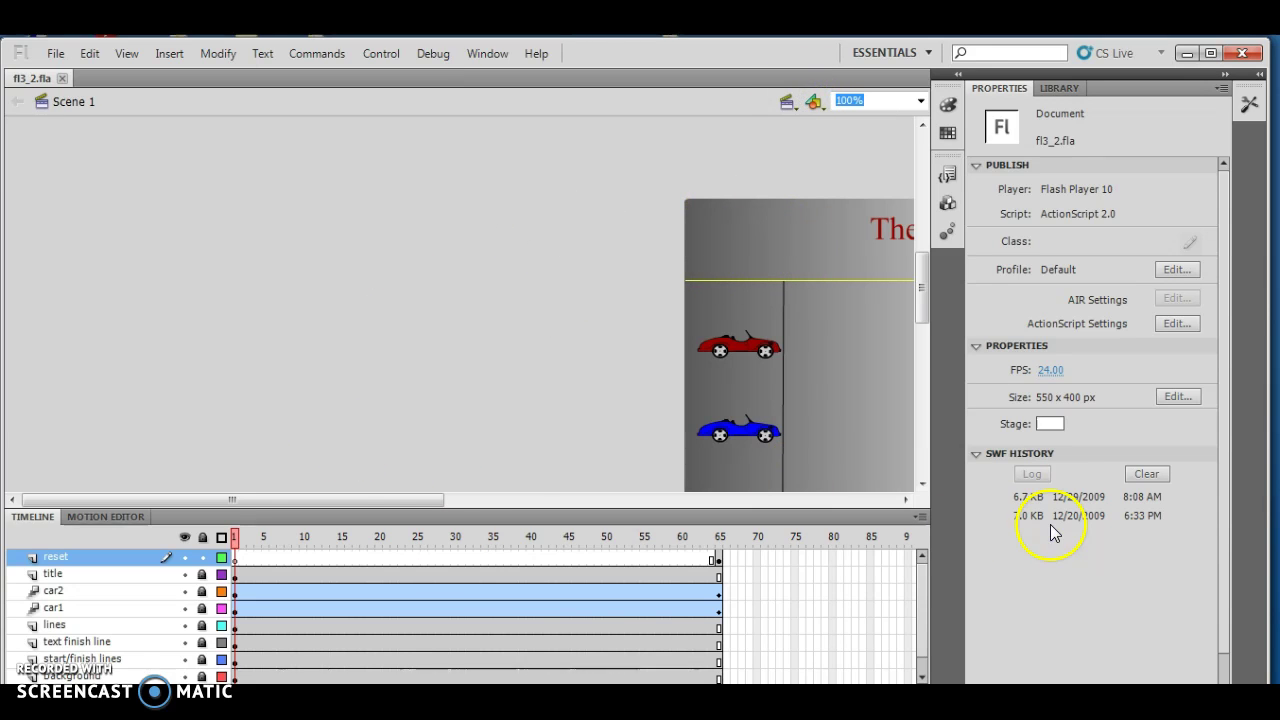
{"action": "left_click", "coordinate": [905, 500]}
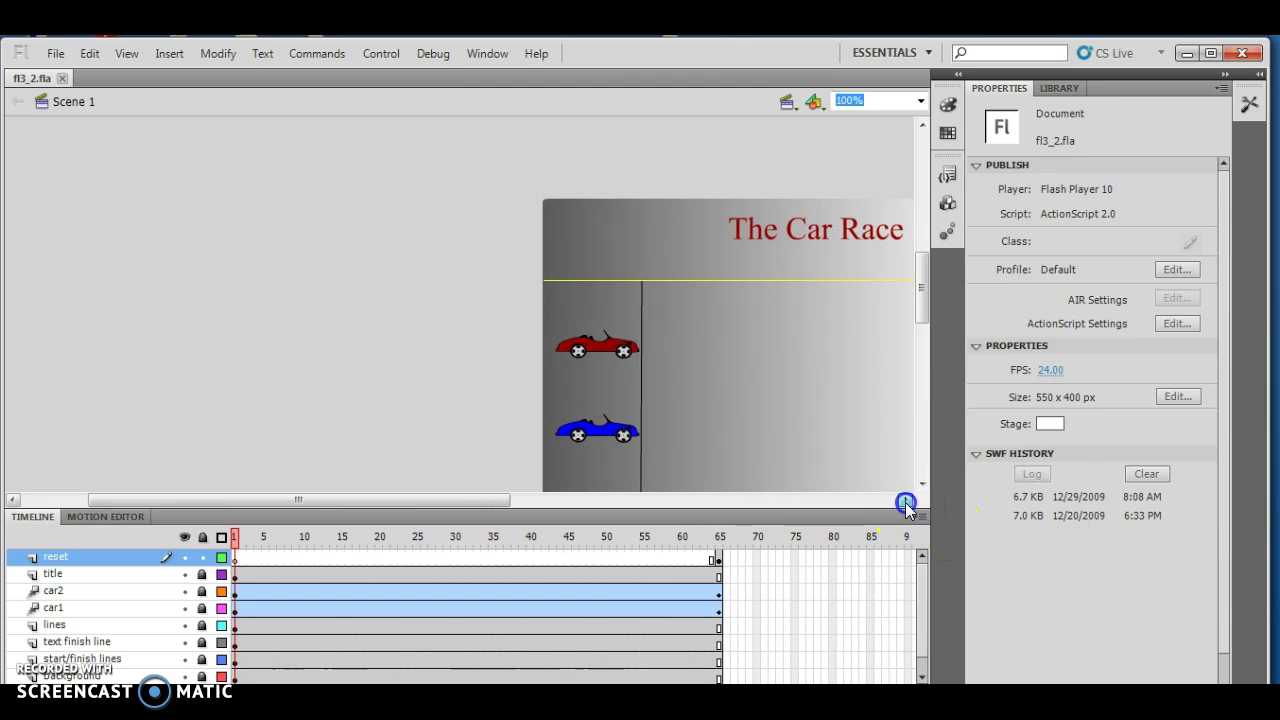
{"action": "left_click_drag", "start_coordinate": [905, 503], "coordinate": [905, 503]}
{"action": "left_click_drag", "start_coordinate": [924, 272], "coordinate": [923, 294]}
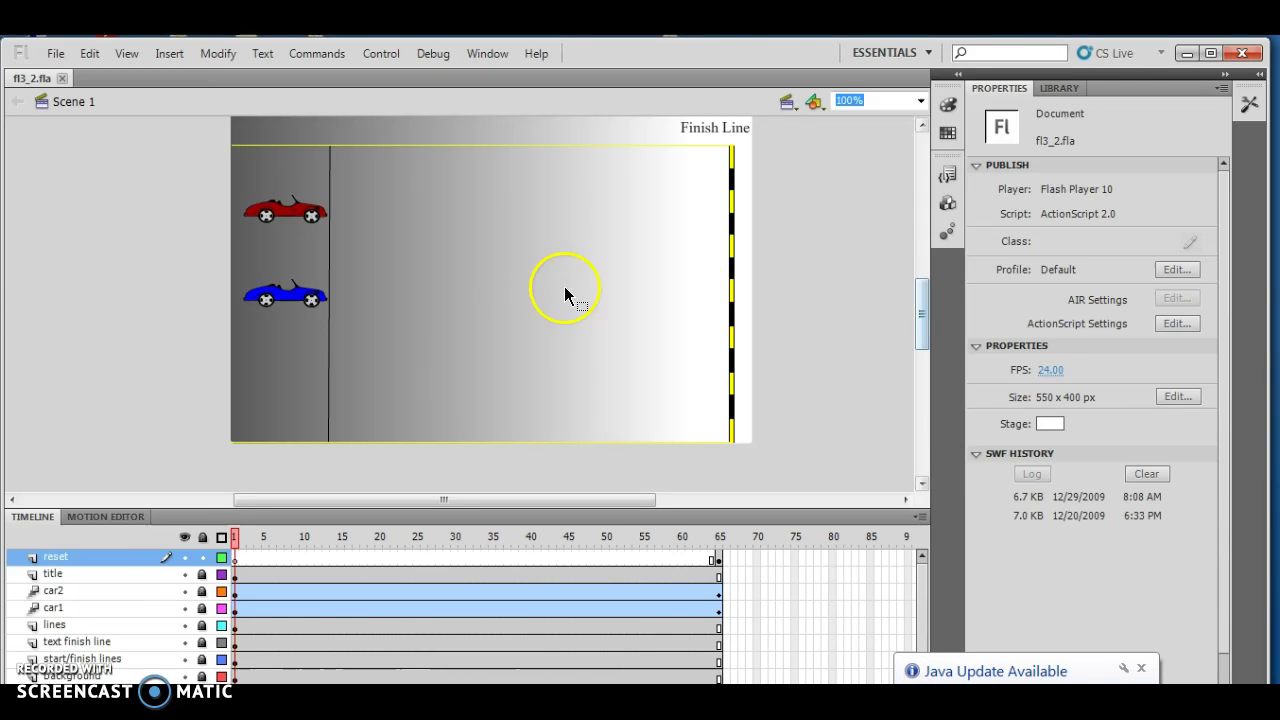
- Hide and re-show all layers, toggle the reset layer's visibility and lock, and lock the title layer
{"action": "left_click", "coordinate": [185, 537]}
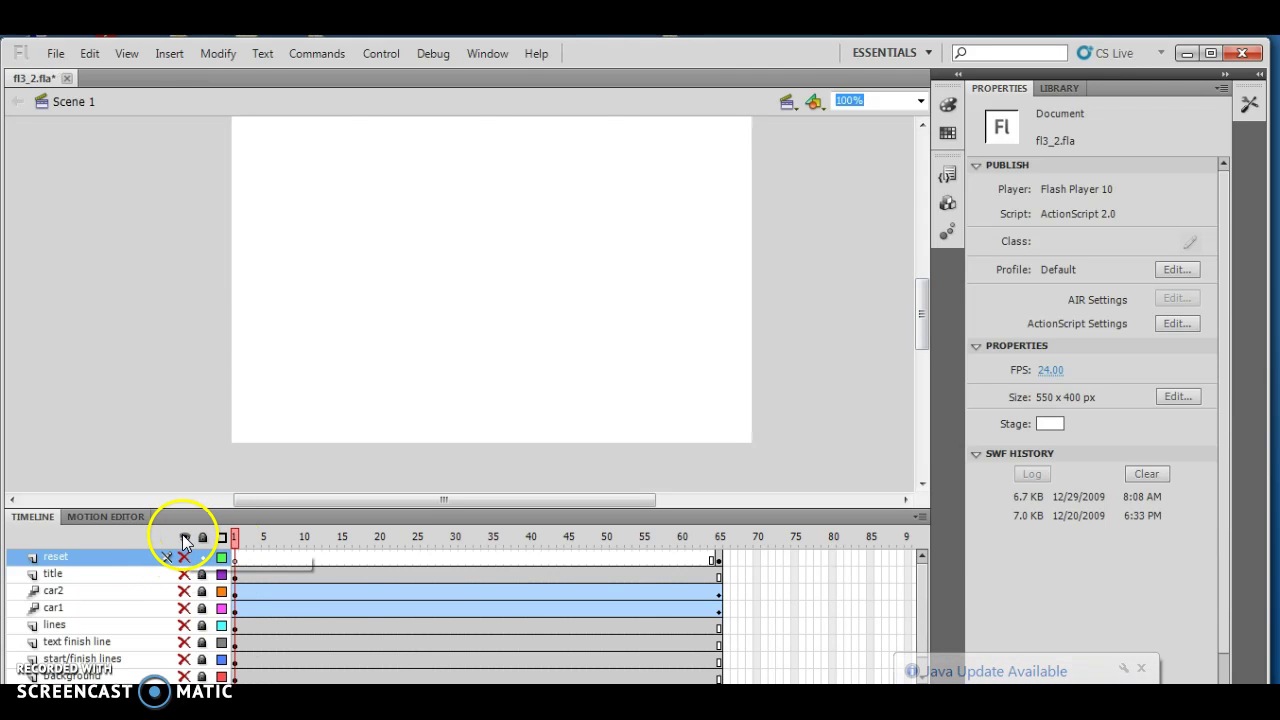
{"action": "left_click", "coordinate": [183, 536]}
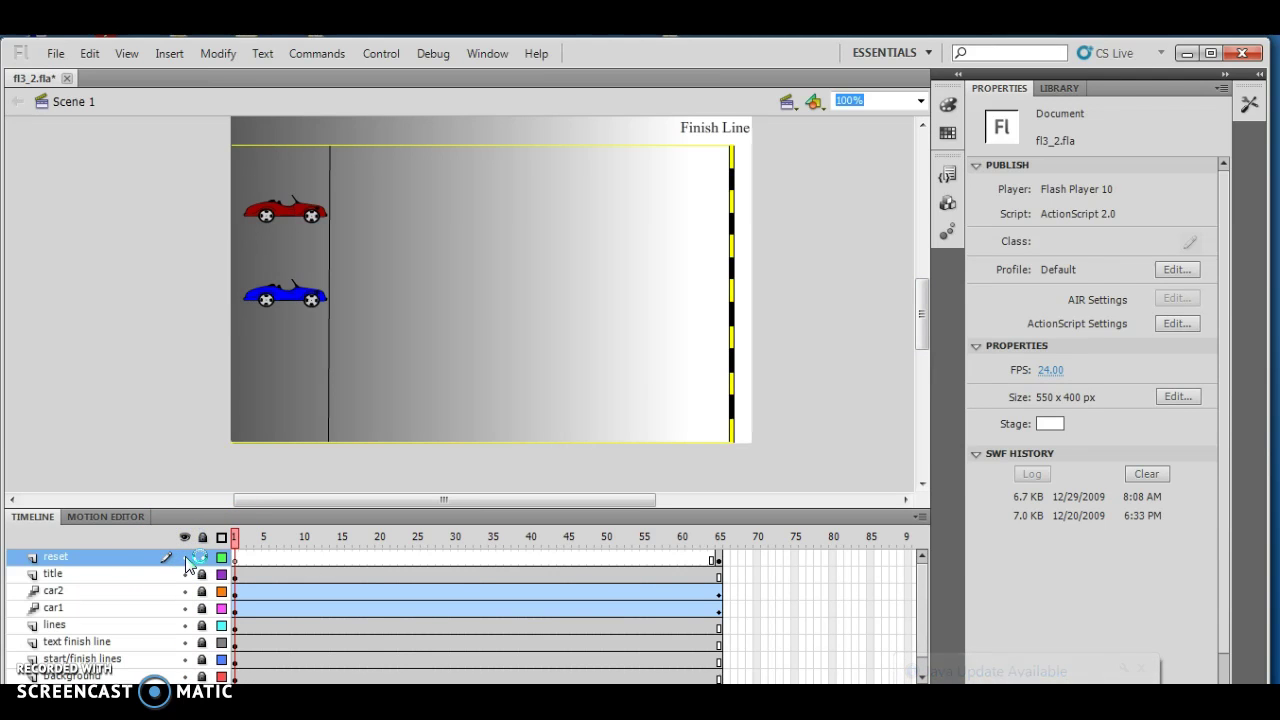
{"action": "left_click", "coordinate": [203, 558]}
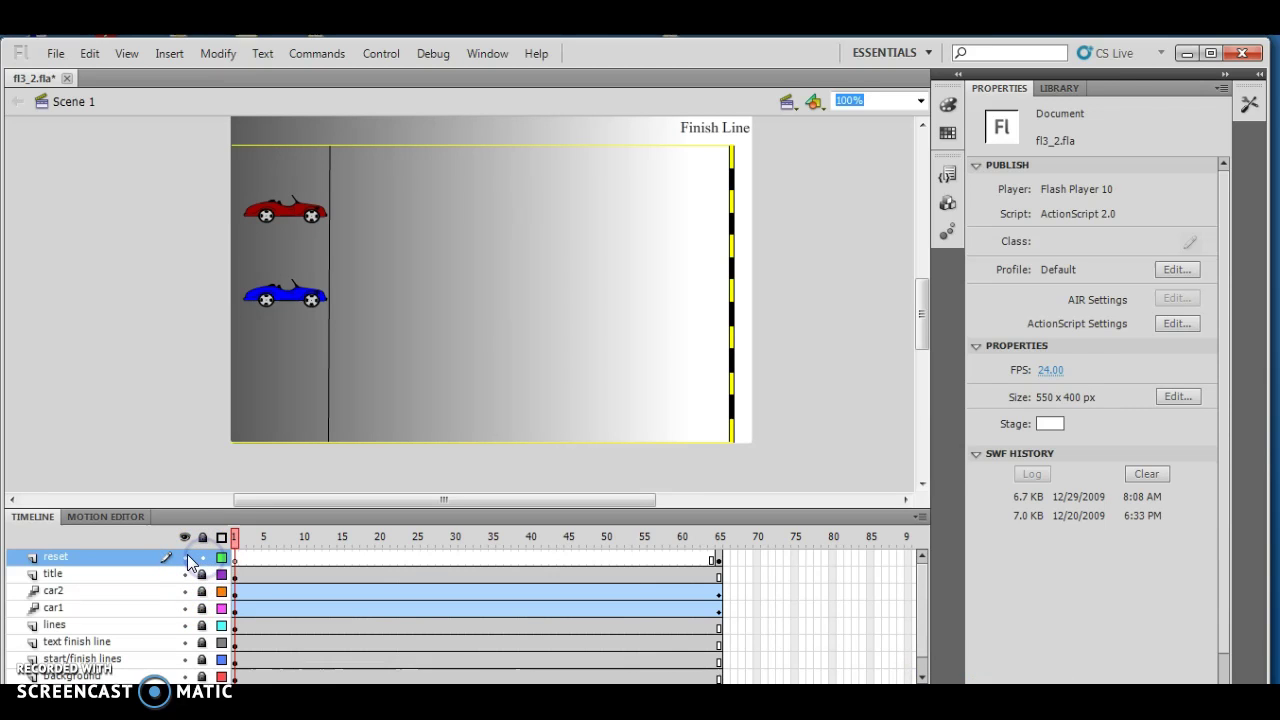
{"action": "left_click", "coordinate": [186, 557]}
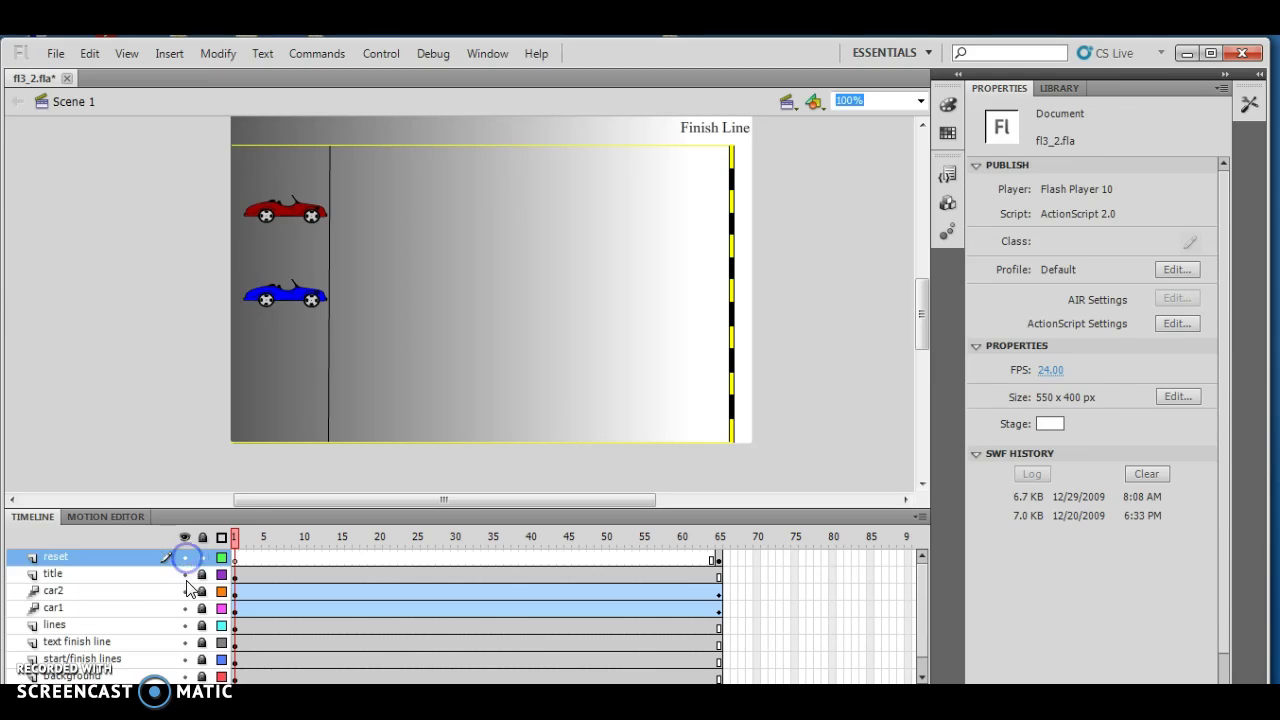
{"action": "left_click", "coordinate": [186, 557]}
{"action": "left_click_drag", "start_coordinate": [186, 578], "coordinate": [200, 578]}
{"action": "left_click", "coordinate": [201, 577]}
- Open fl3_2.fla's Library and sort its six items by Name, finishing in ascending order
{"action": "left_click", "coordinate": [1058, 88]}
{"action": "left_click", "coordinate": [946, 238]}
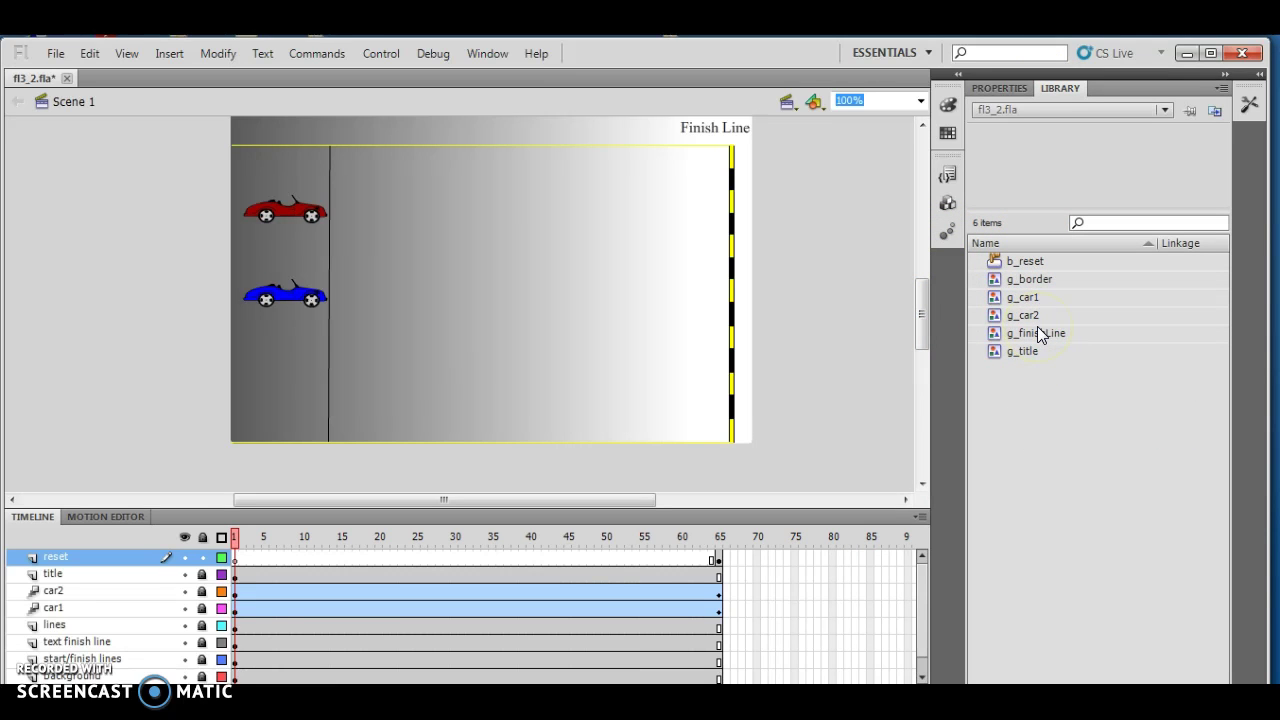
{"action": "left_click", "coordinate": [995, 244]}
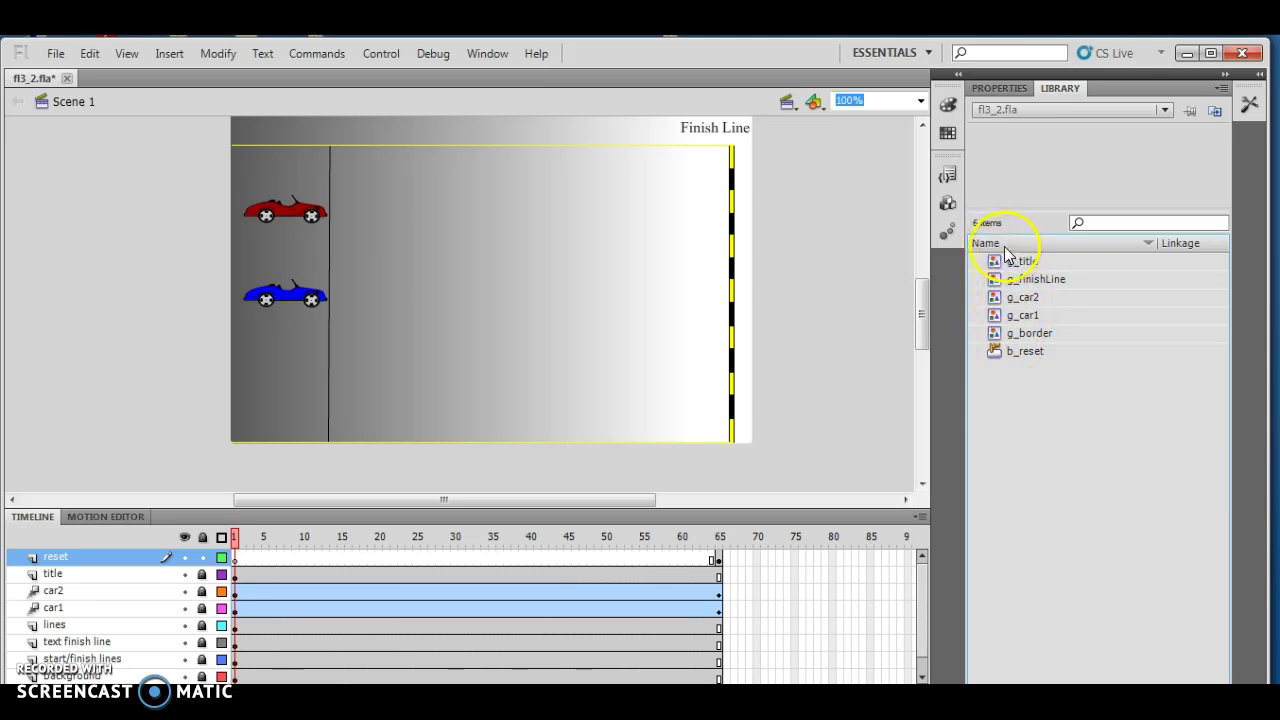
{"action": "left_click", "coordinate": [1004, 246]}
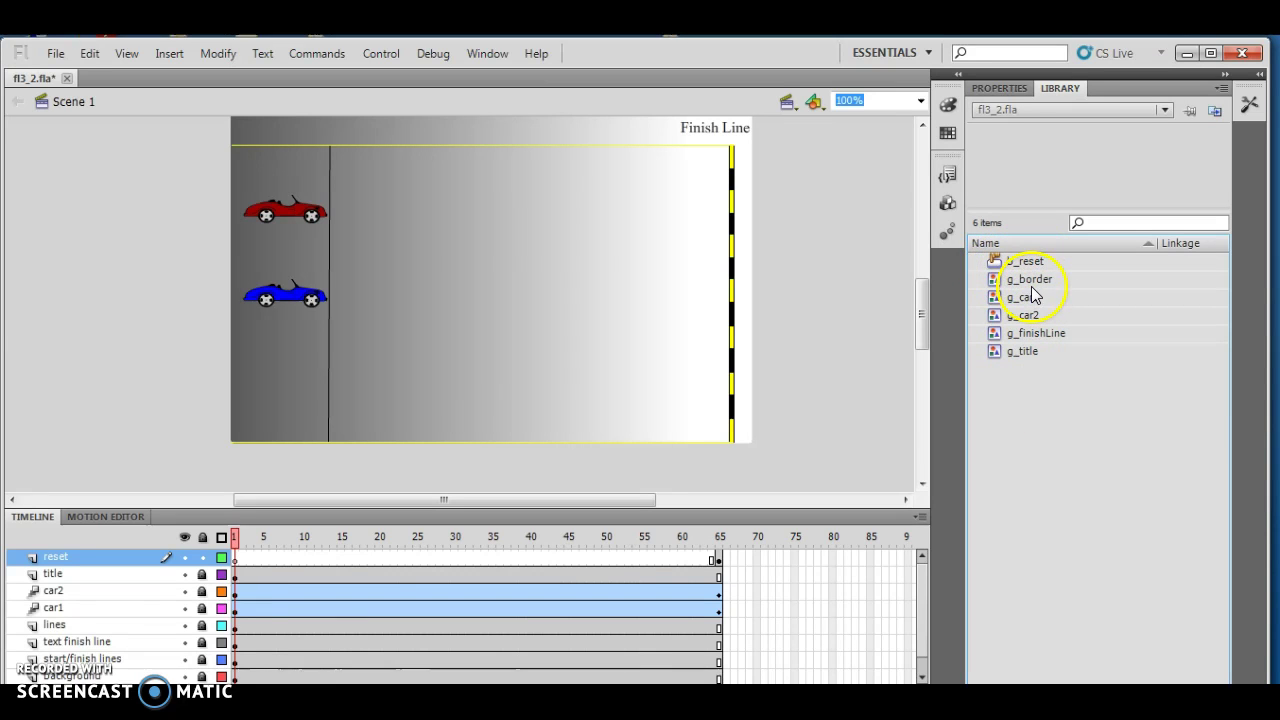
{"action": "left_click", "coordinate": [994, 247]}
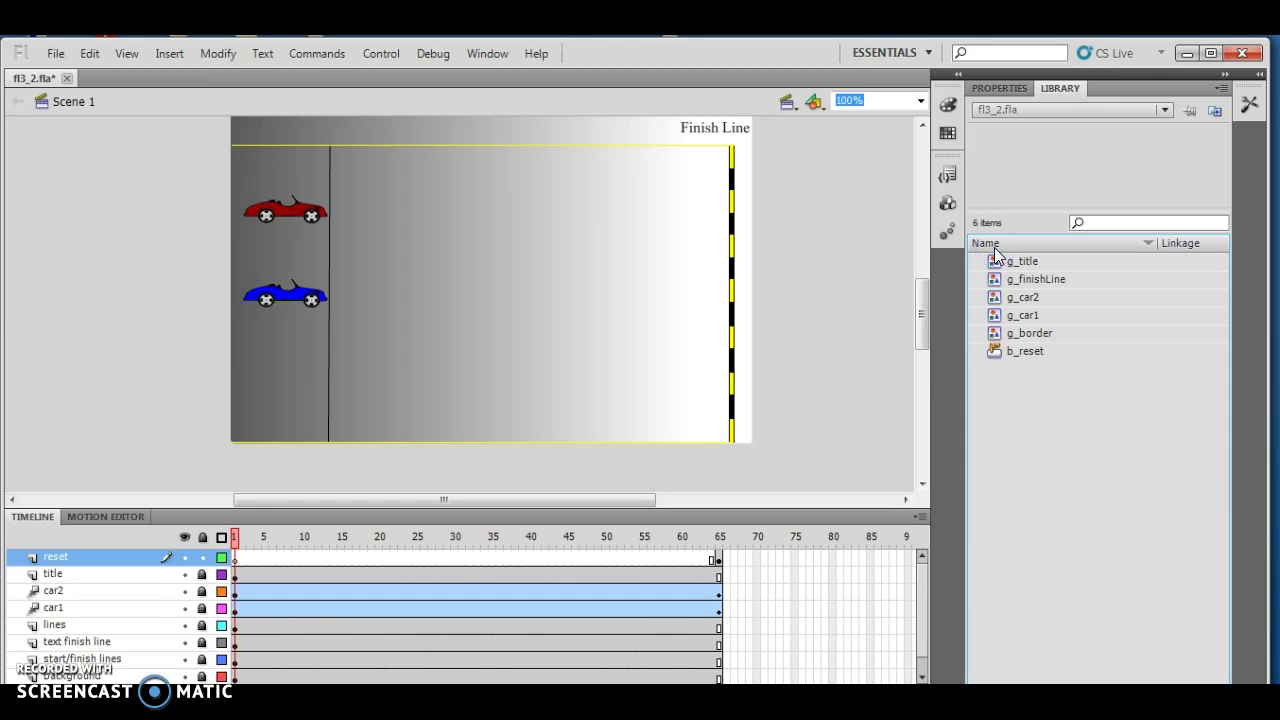
{"action": "left_click", "coordinate": [995, 250]}
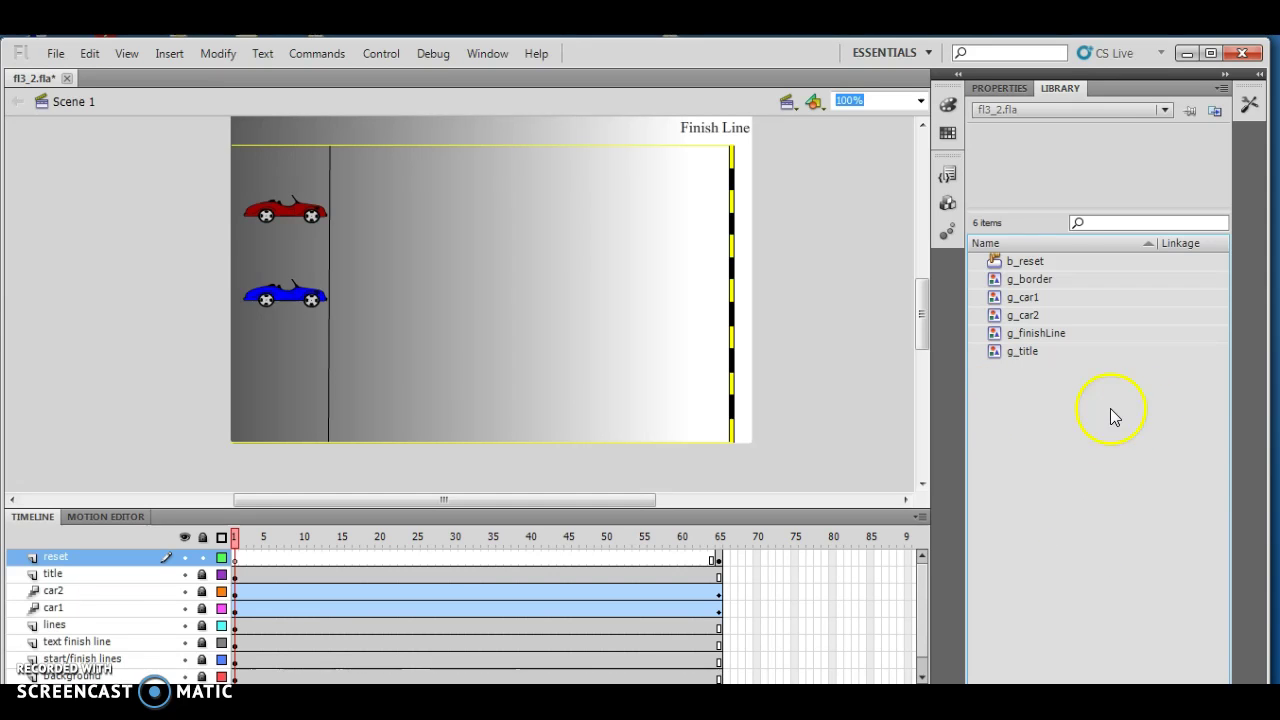
- Create a new library folder named 'graphics'
{"action": "right_click", "coordinate": [1066, 414]}
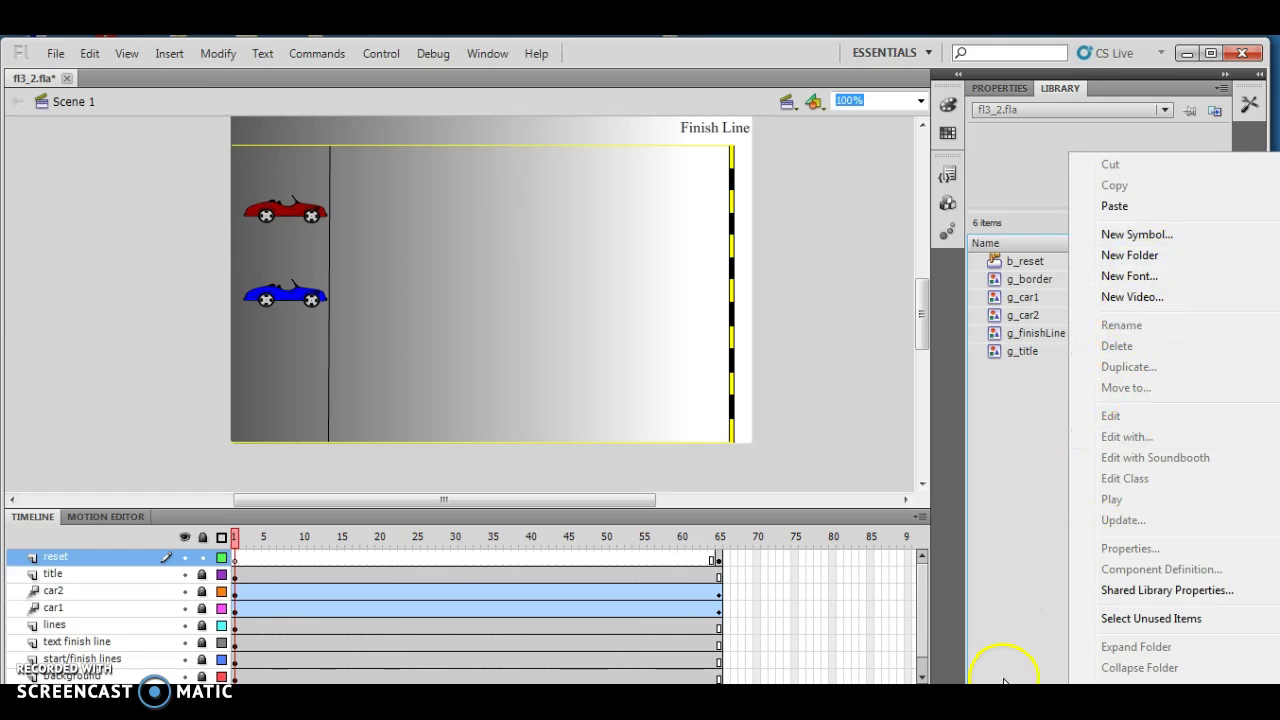
{"action": "key", "text": "Escape"}
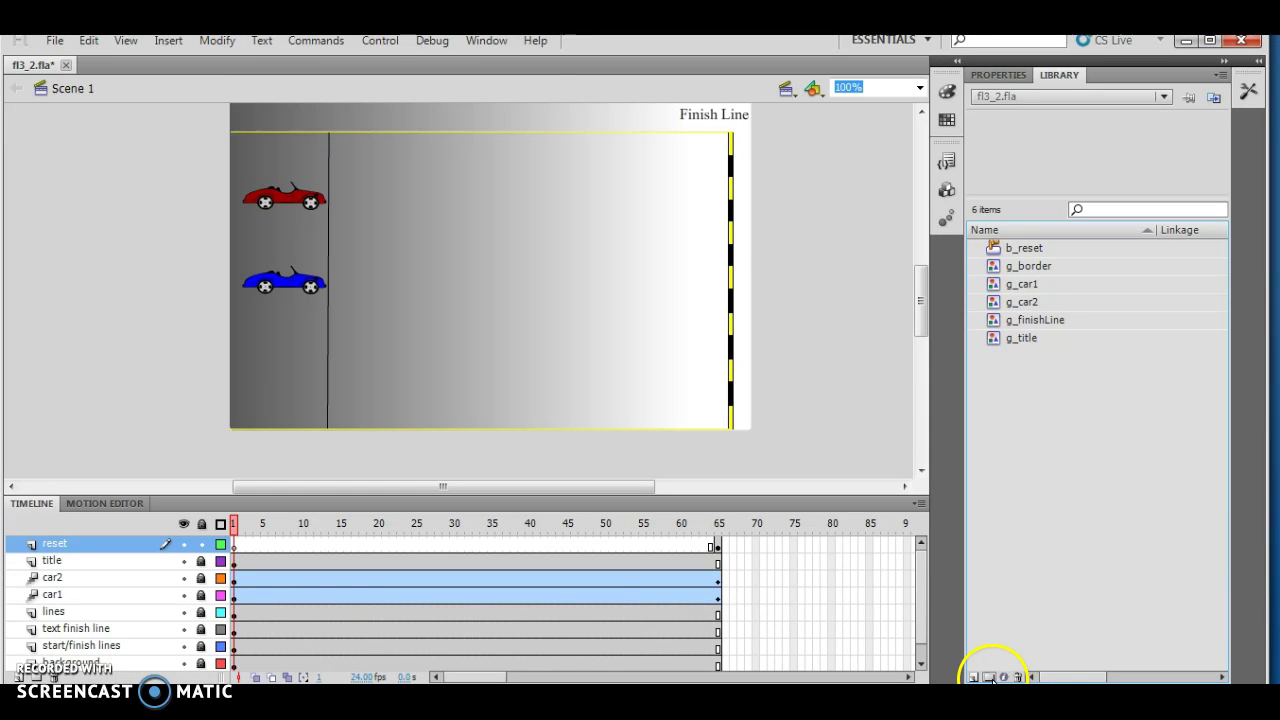
{"action": "right_click", "coordinate": [1005, 390]}
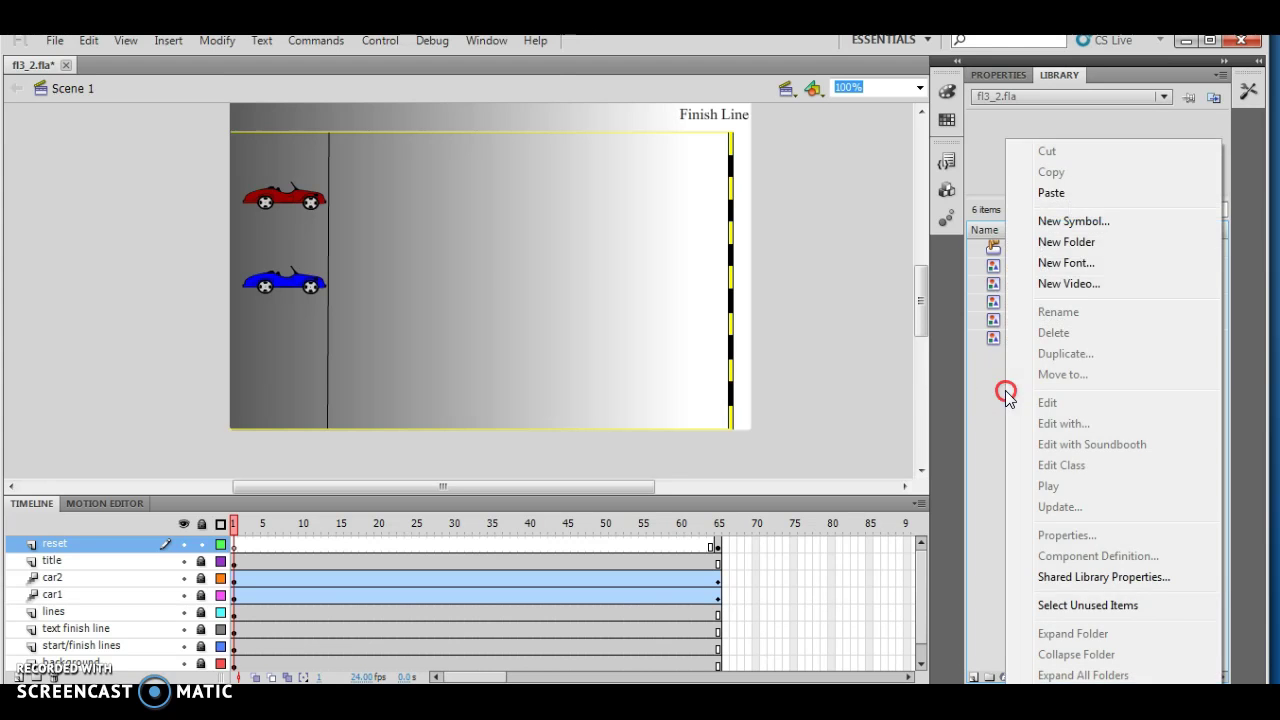
{"action": "left_click", "coordinate": [1066, 242]}
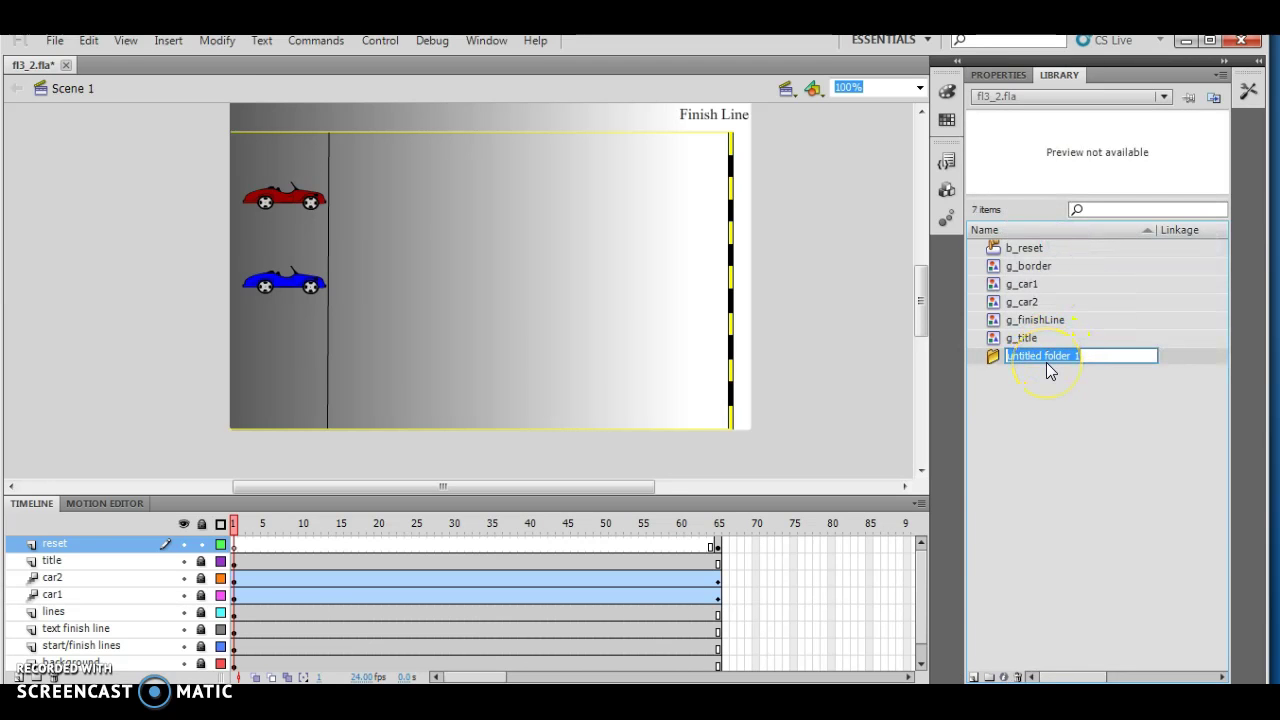
{"action": "type", "text": "graph"}
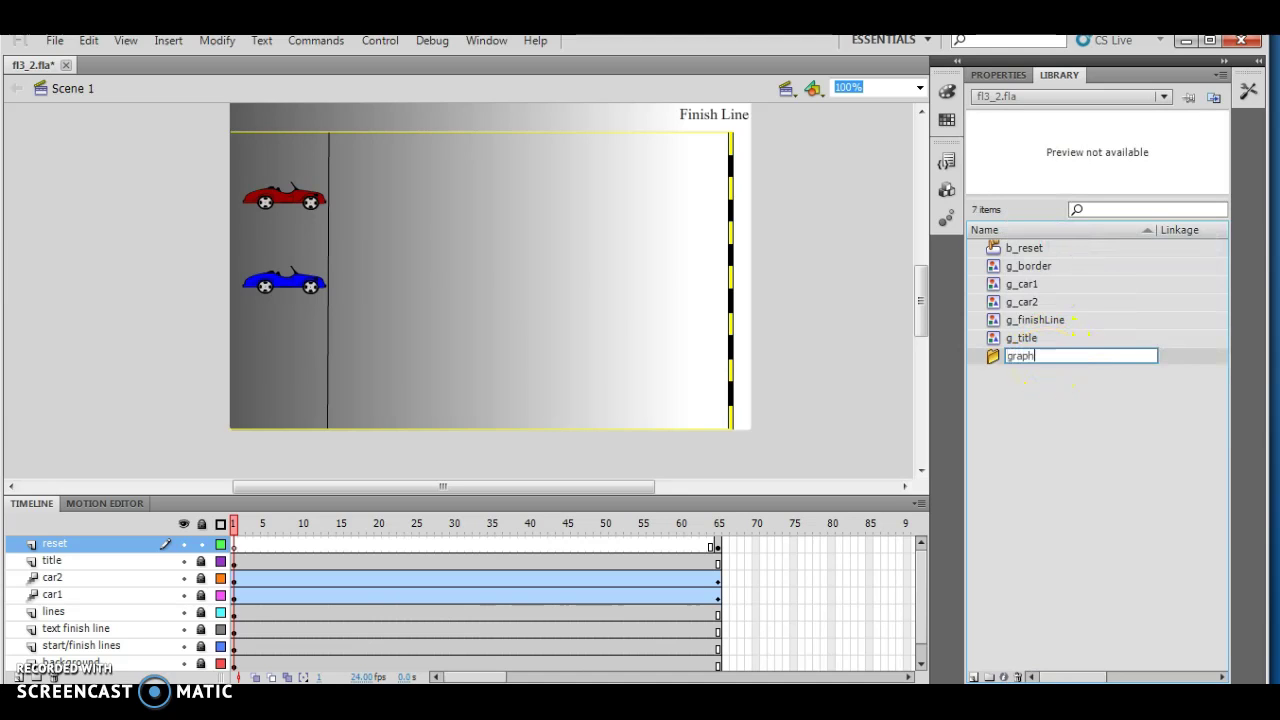
{"action": "type", "text": "ics"}
{"action": "left_click", "coordinate": [1070, 455]}
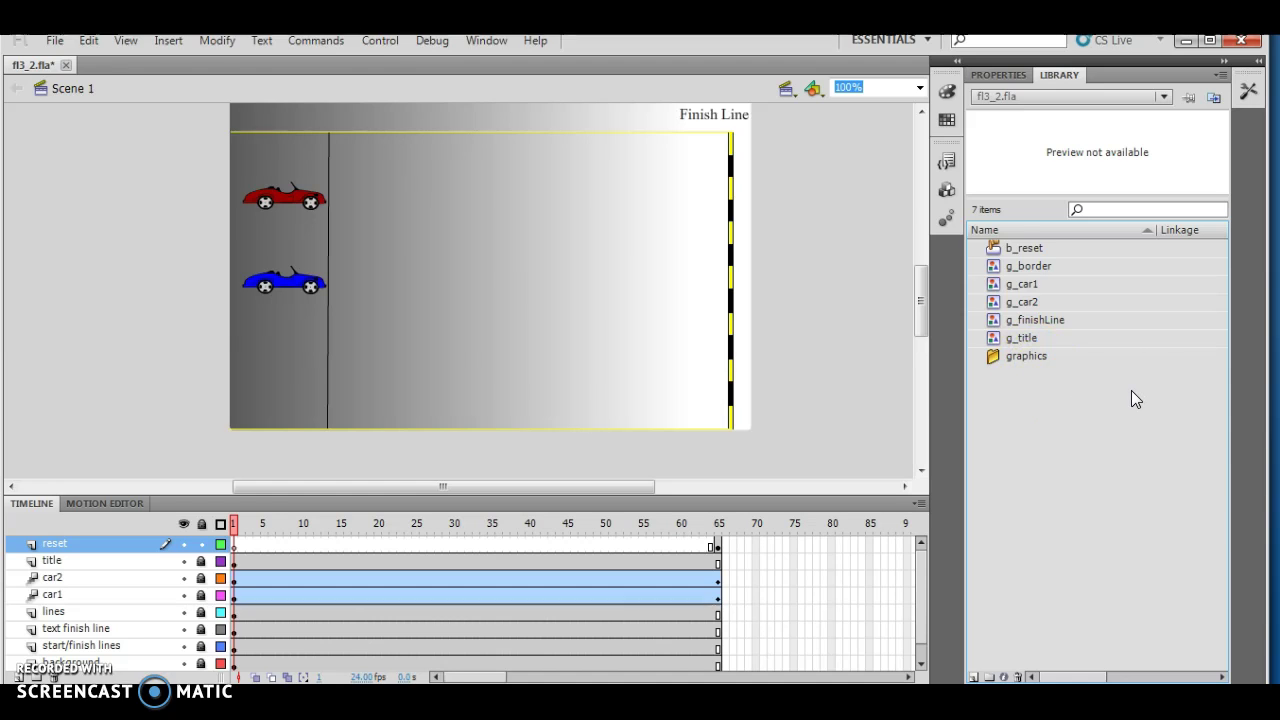
- Move g_title into the graphics folder and expand the folder to confirm it
{"action": "left_click", "coordinate": [999, 341]}
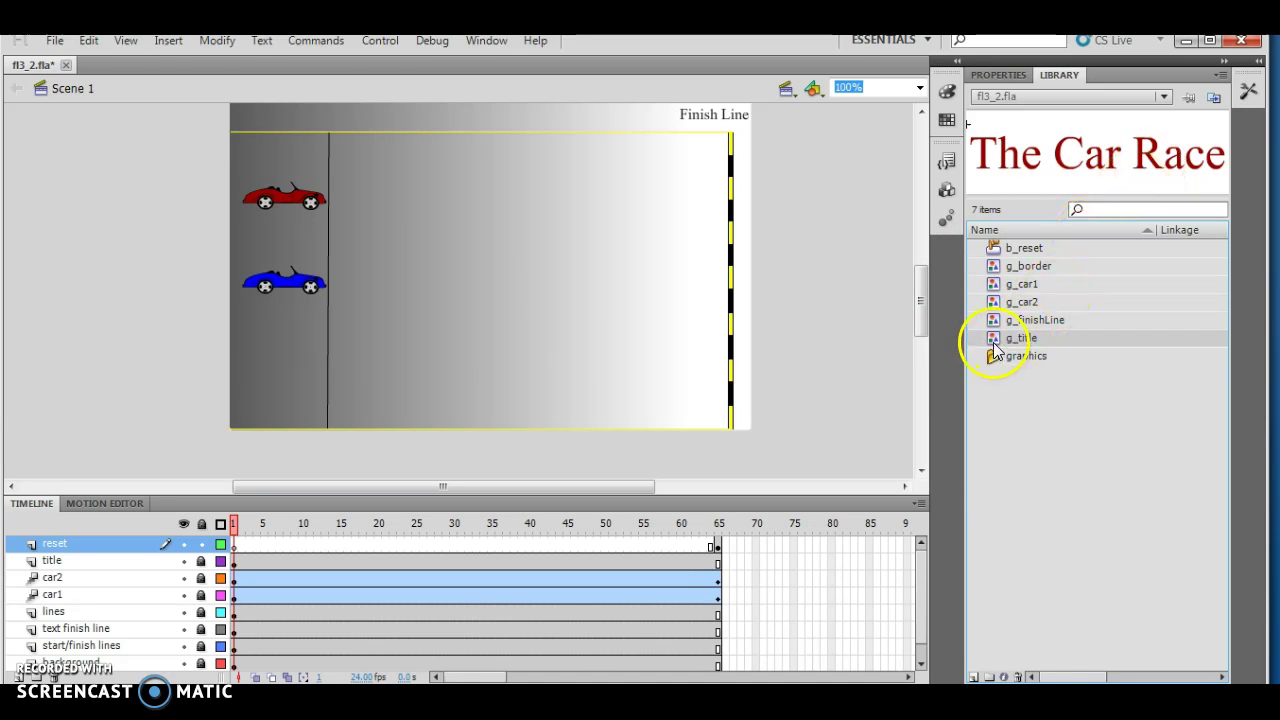
{"action": "left_click", "coordinate": [993, 338]}
{"action": "left_click_drag", "start_coordinate": [995, 342], "coordinate": [995, 355]}
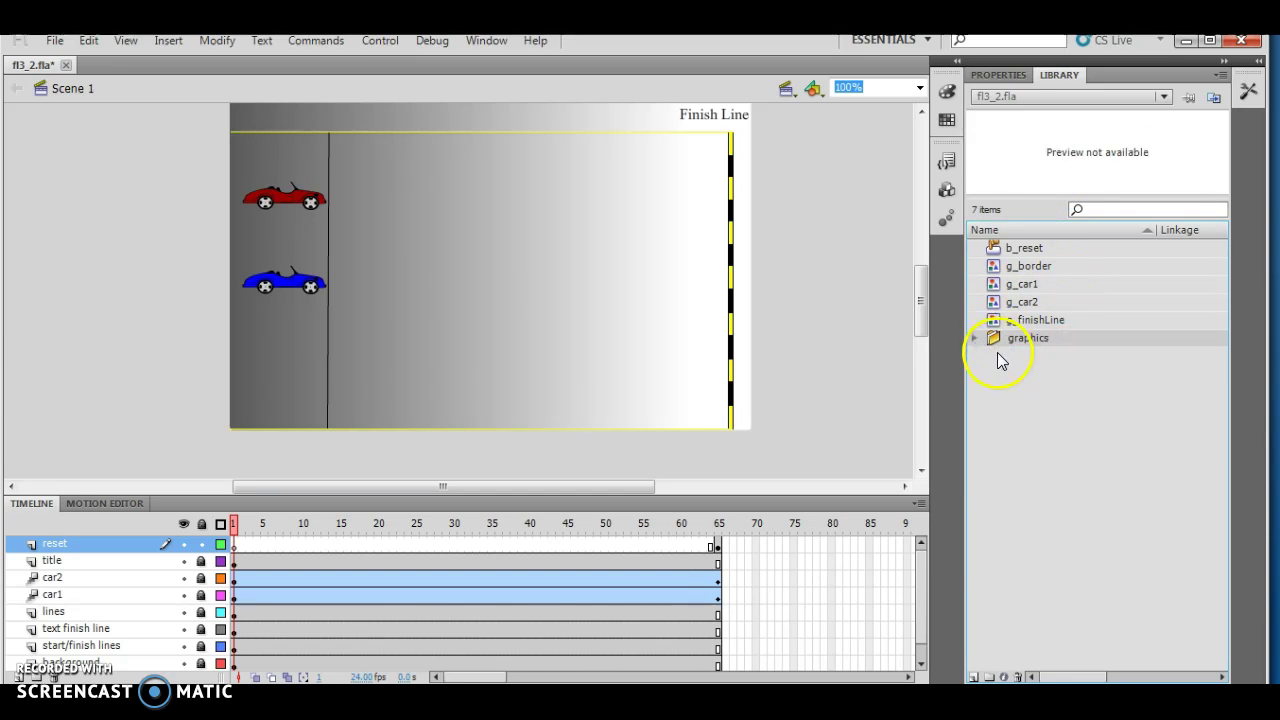
{"action": "left_click", "coordinate": [973, 338]}
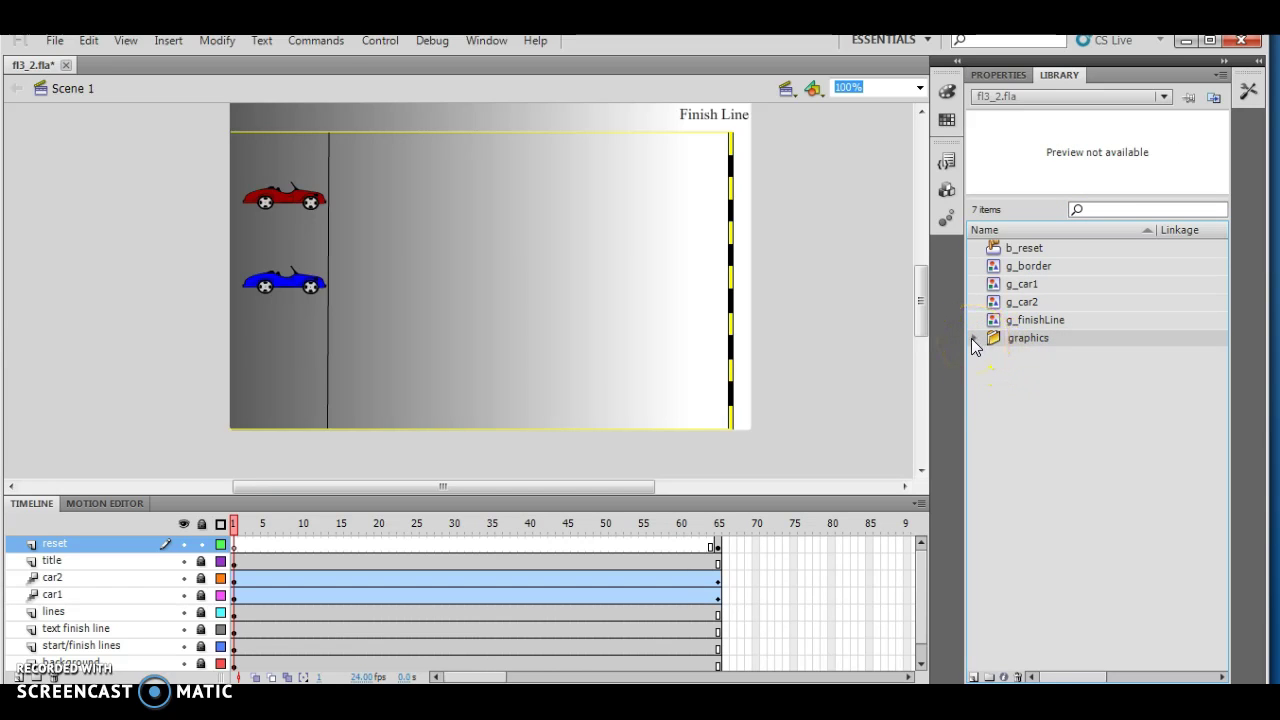
{"action": "left_click", "coordinate": [973, 339]}
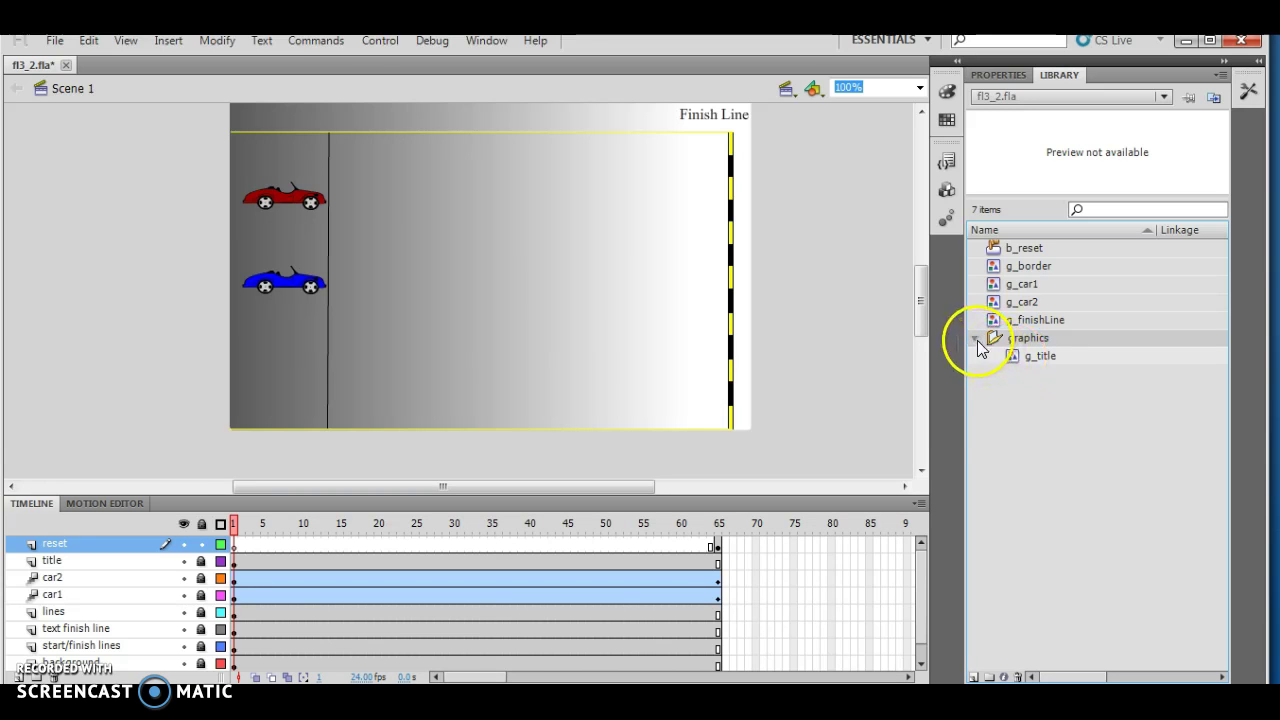
- Create a library folder named 'button' and move b_reset into it
{"action": "left_click", "coordinate": [974, 339]}
{"action": "right_click", "coordinate": [997, 391]}
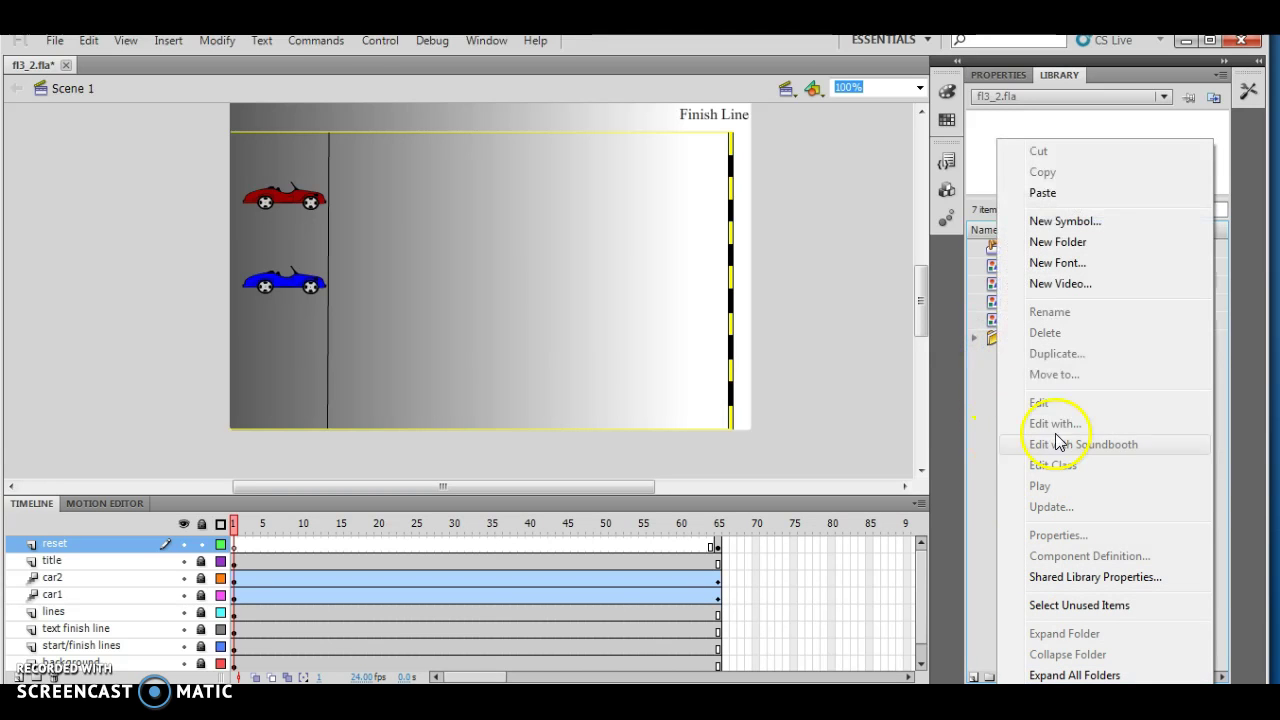
{"action": "left_click", "coordinate": [1058, 244]}
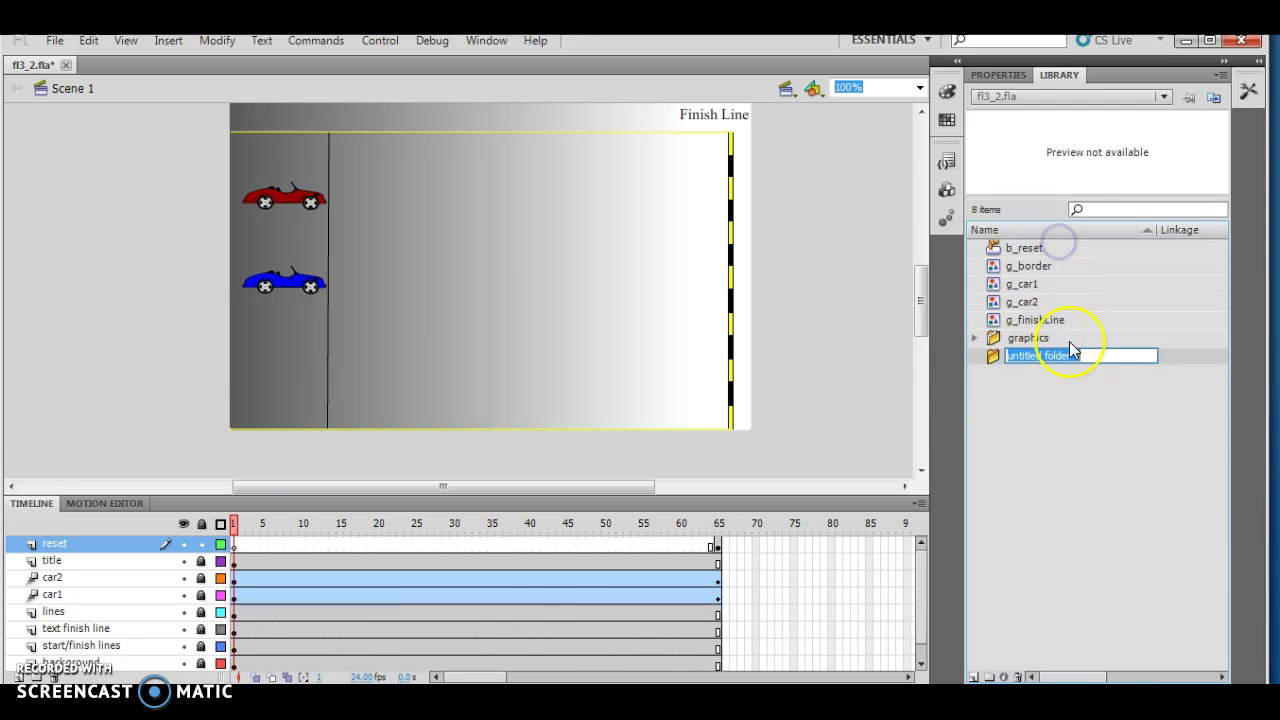
{"action": "type", "text": "butt"}
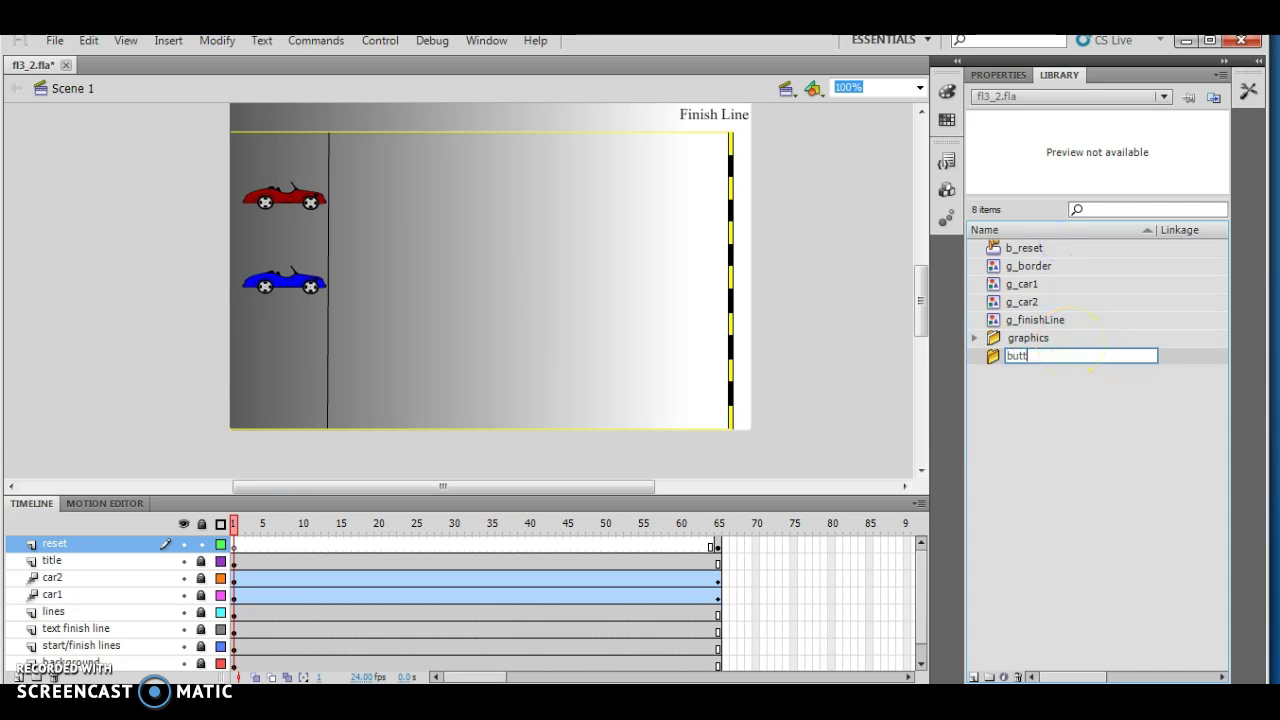
{"action": "type", "text": "on"}
{"action": "left_click", "coordinate": [1086, 471]}
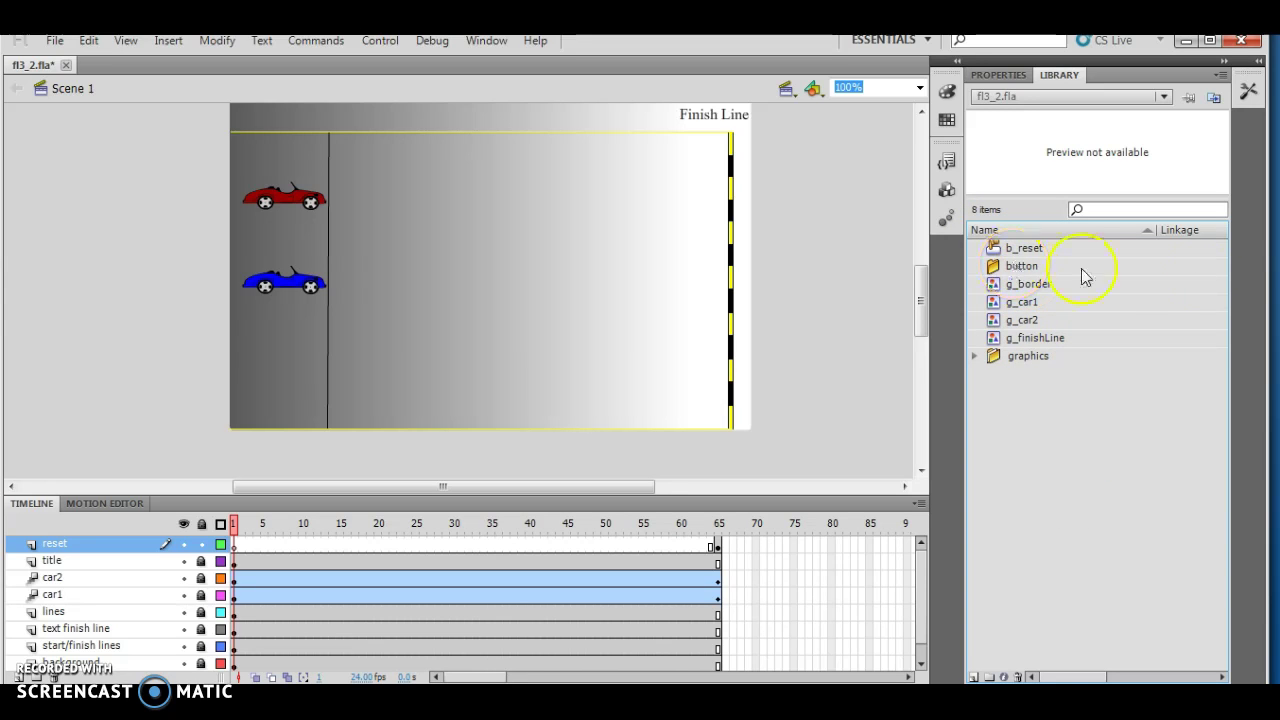
{"action": "left_click_drag", "start_coordinate": [1022, 248], "coordinate": [1030, 264]}
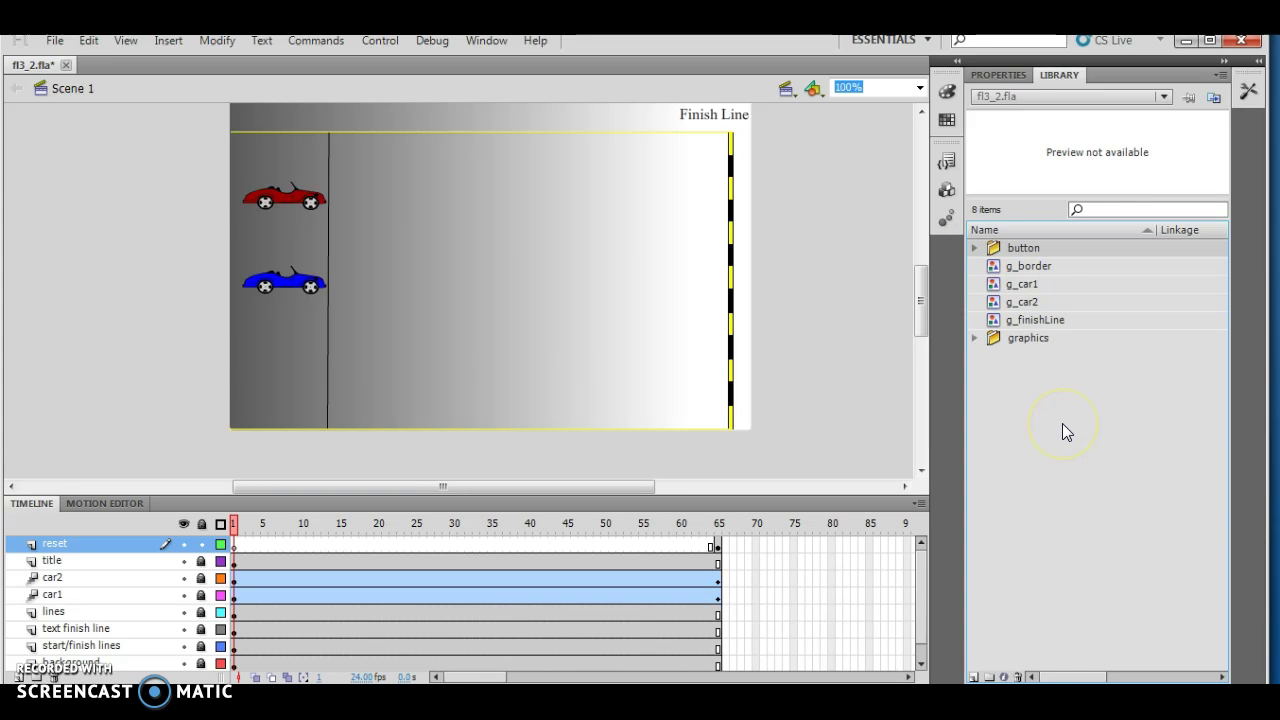
{"action": "left_click", "coordinate": [975, 249]}
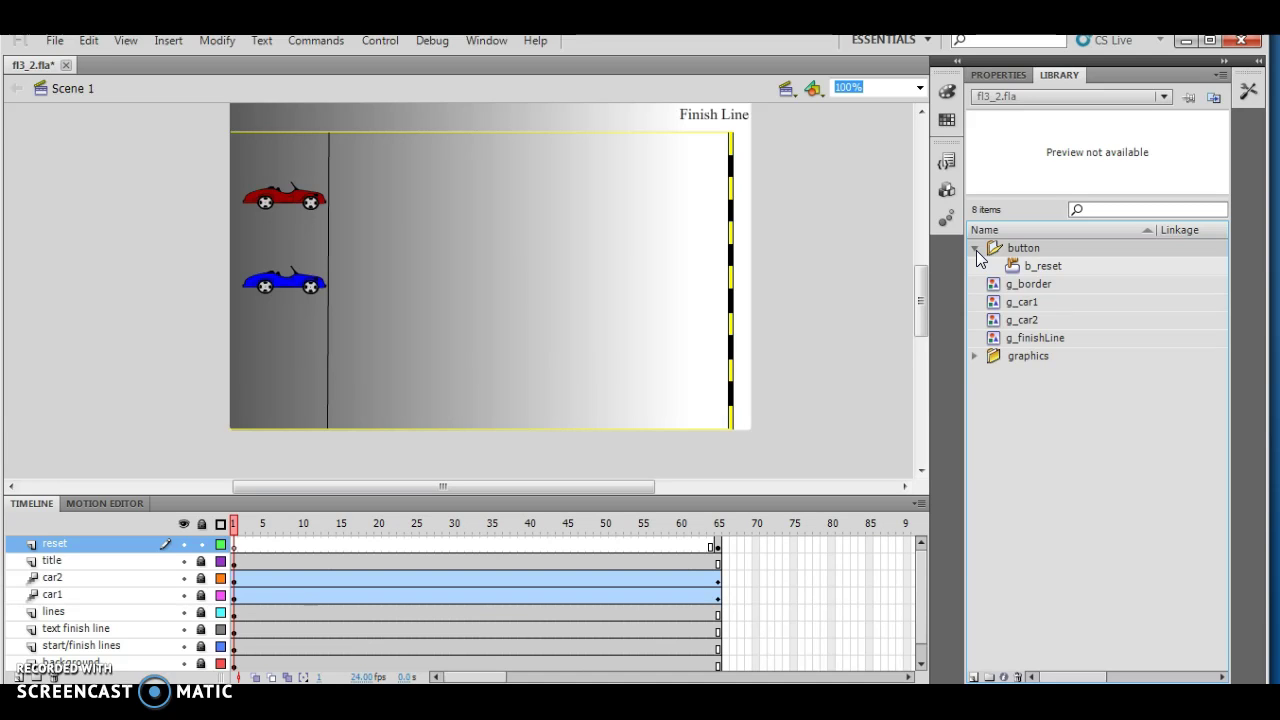
- Move g_border, g_car1, g_car2 and g_finishLine together into the graphics folder
{"action": "left_click", "coordinate": [1027, 284]}
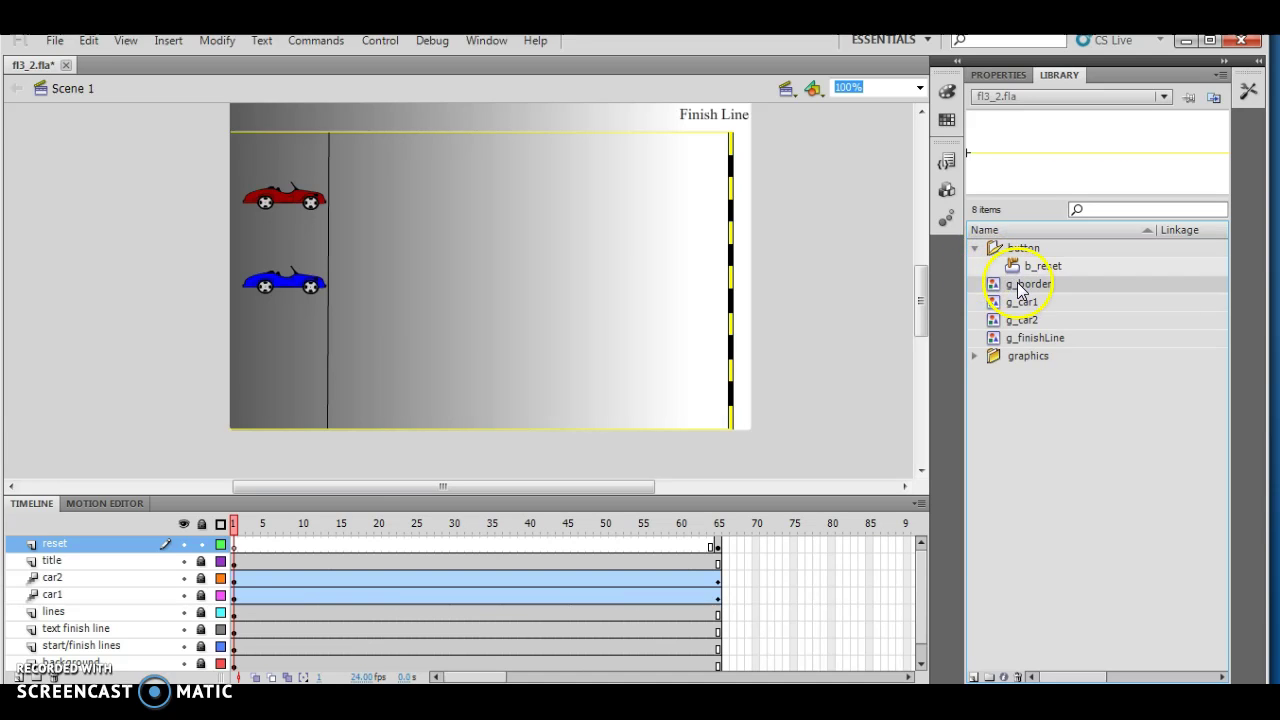
{"action": "left_click", "coordinate": [1053, 338], "text": "shift"}
{"action": "left_click_drag", "start_coordinate": [1051, 338], "coordinate": [1040, 360]}
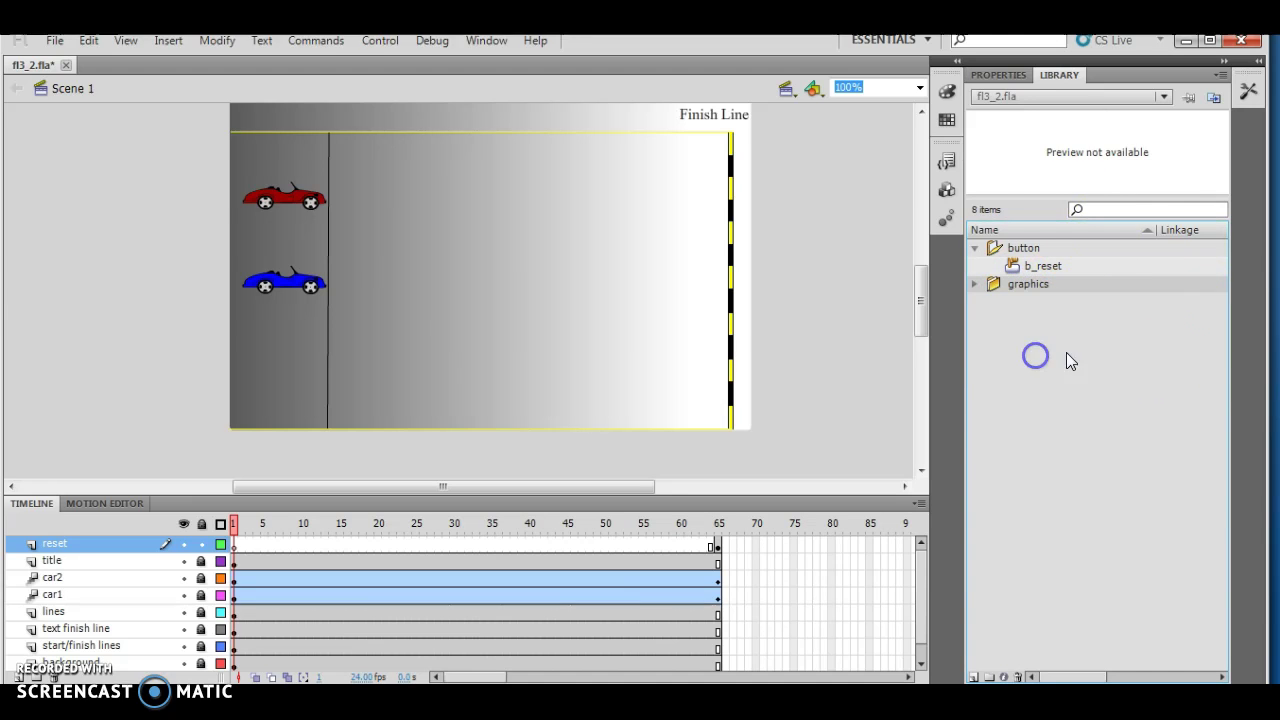
{"action": "left_click", "coordinate": [976, 250]}
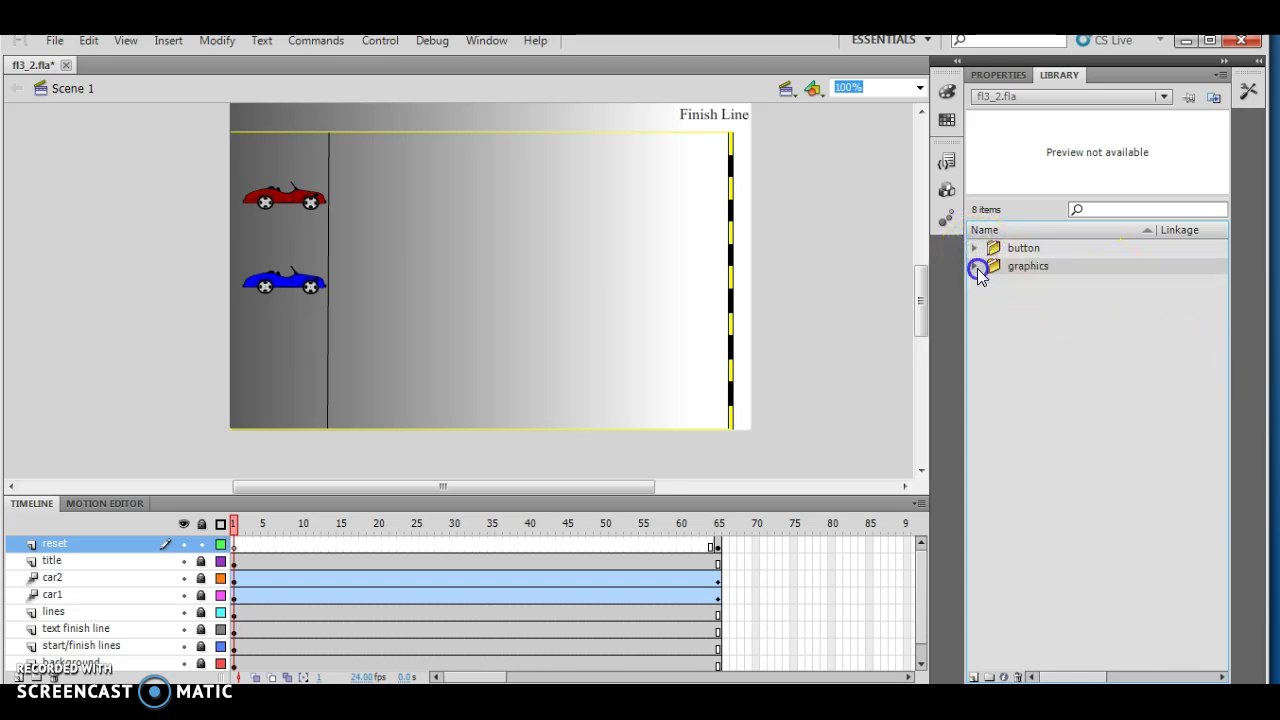
{"action": "left_click", "coordinate": [976, 267]}
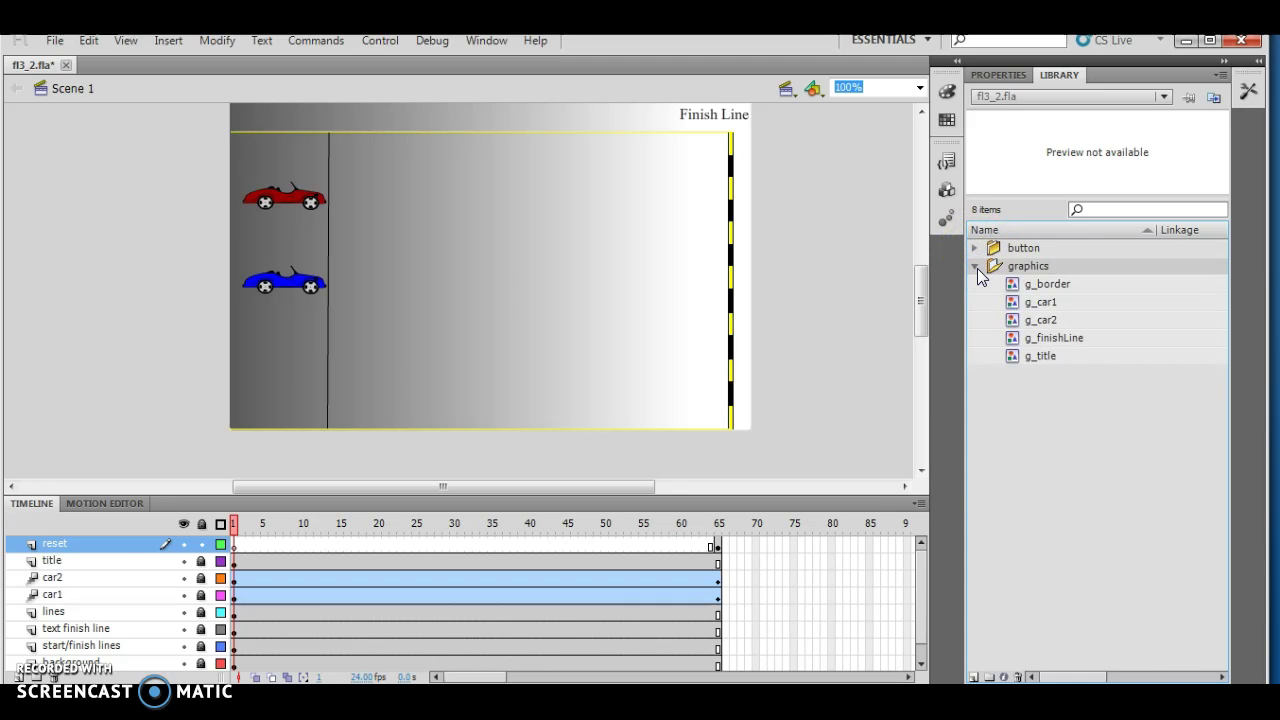
- Delete the g_border symbol from the graphics folder via its right-click menu
{"action": "left_click", "coordinate": [1022, 310]}
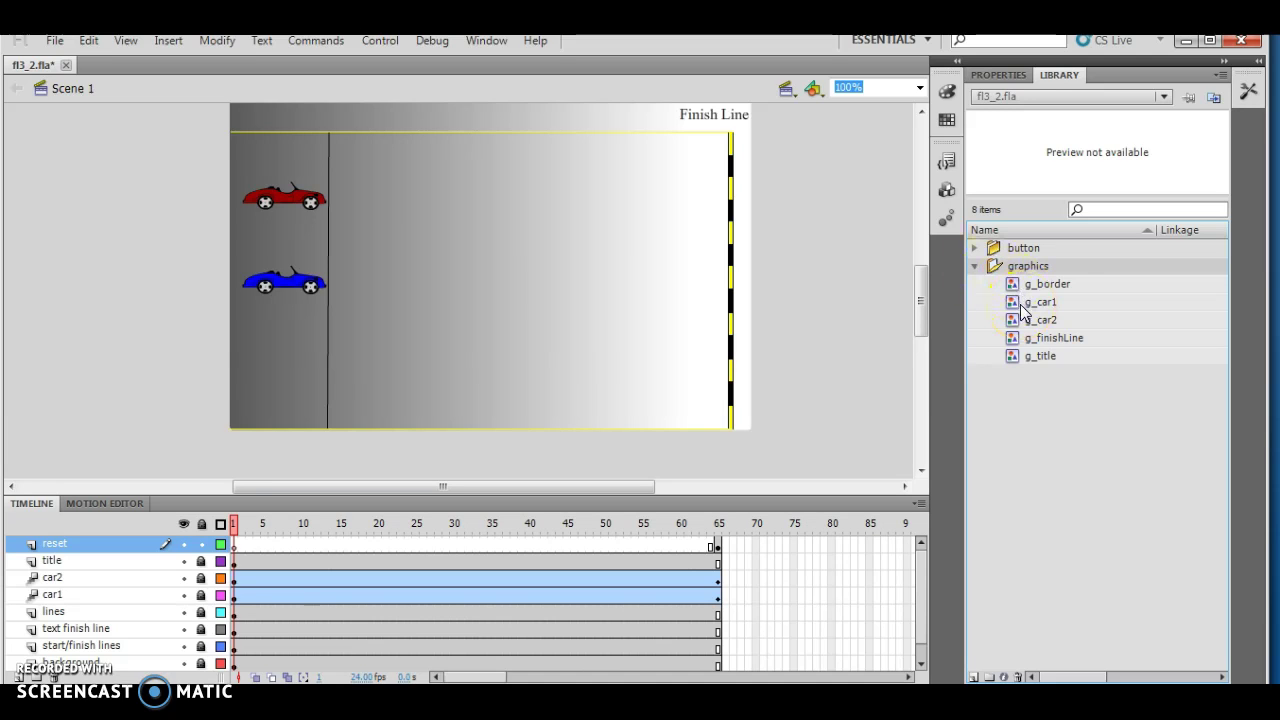
{"action": "left_click", "coordinate": [1068, 392]}
{"action": "left_click", "coordinate": [1046, 284]}
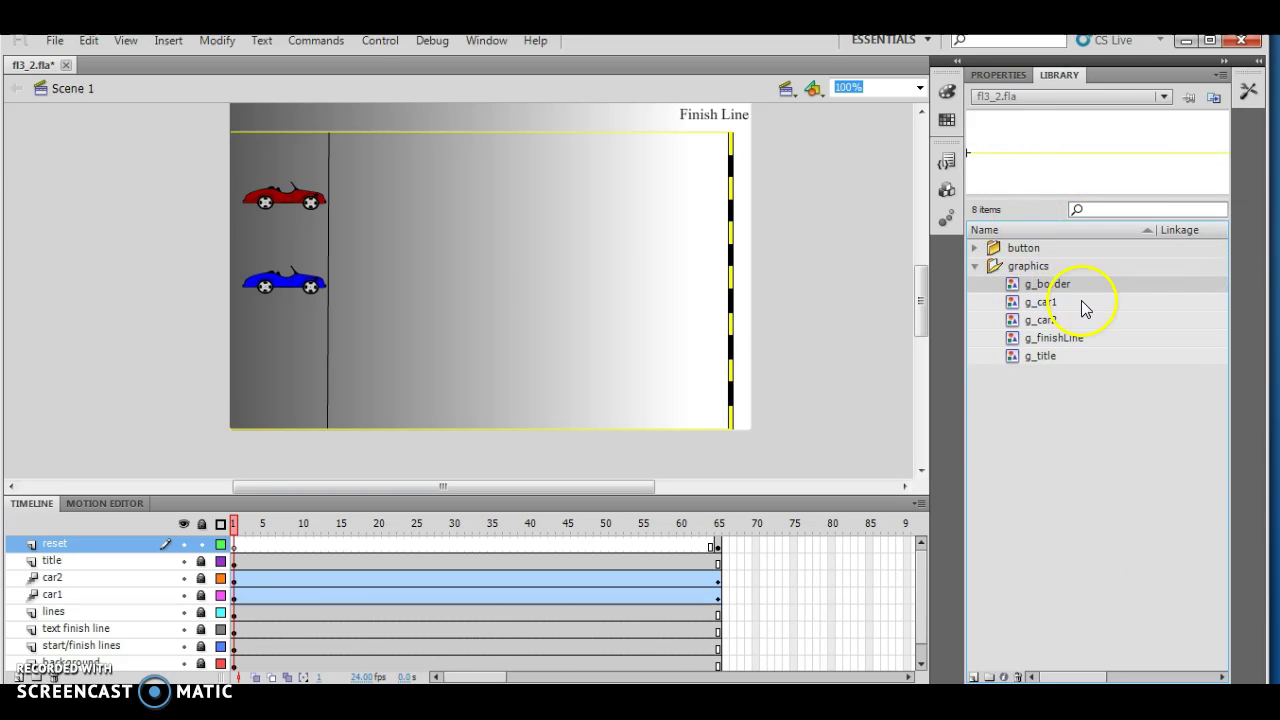
{"action": "left_click_drag", "start_coordinate": [1085, 308], "coordinate": [1046, 278]}
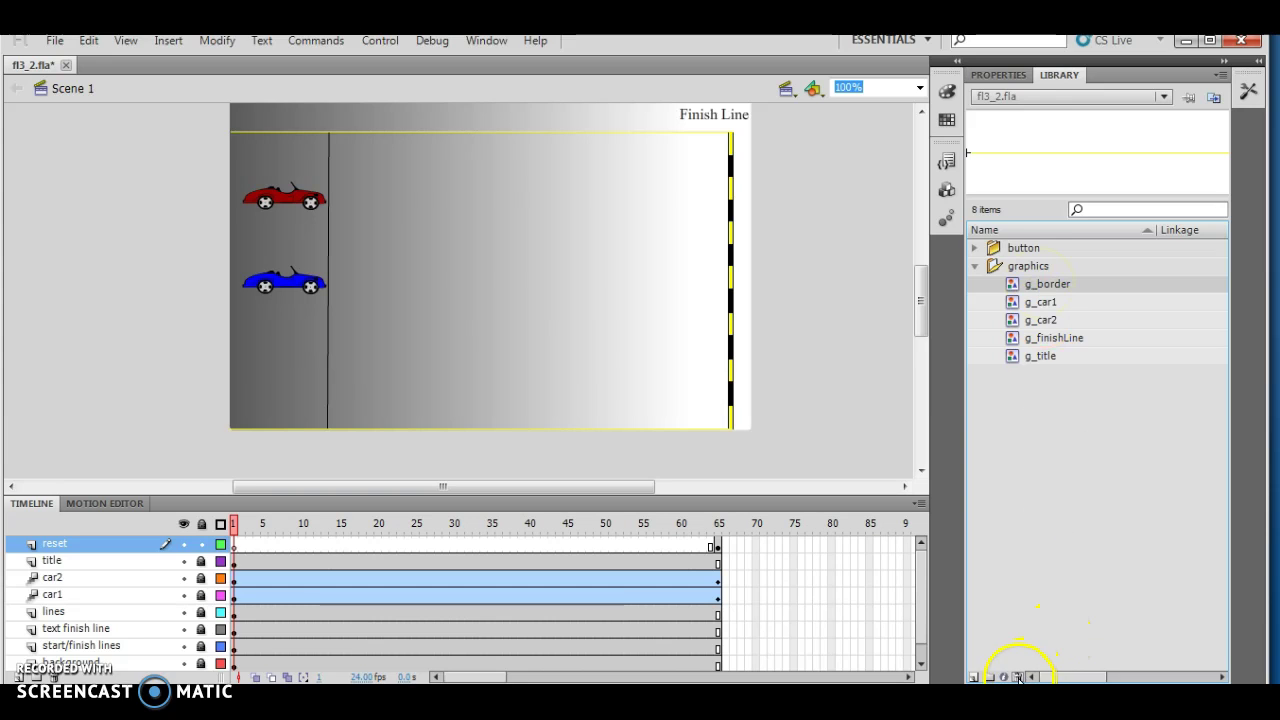
{"action": "right_click", "coordinate": [1039, 285]}
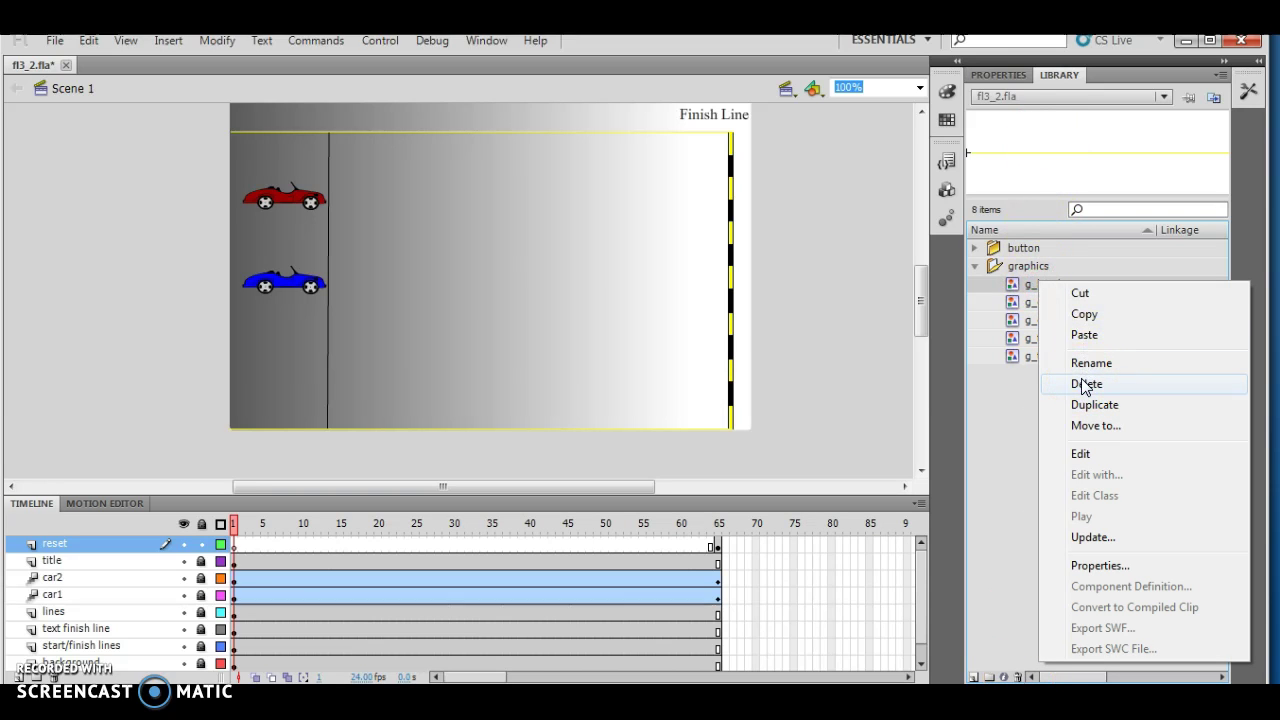
{"action": "left_click", "coordinate": [979, 298]}
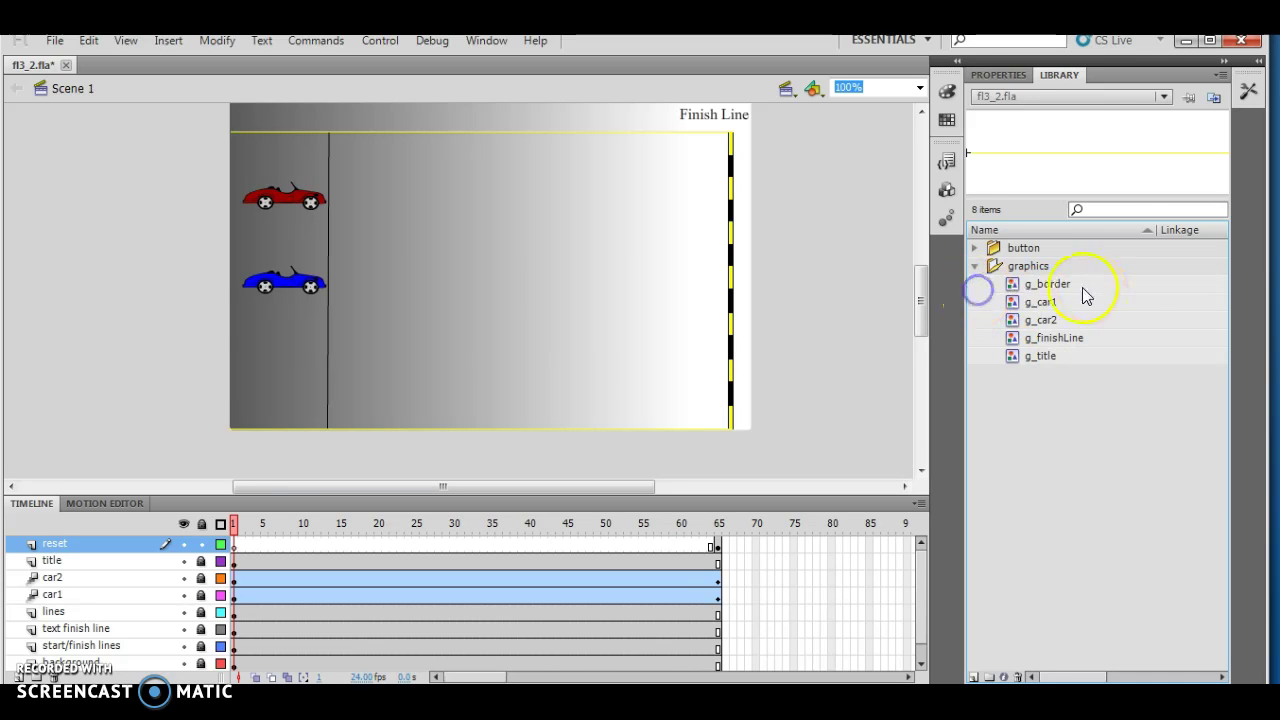
{"action": "right_click", "coordinate": [1063, 283]}
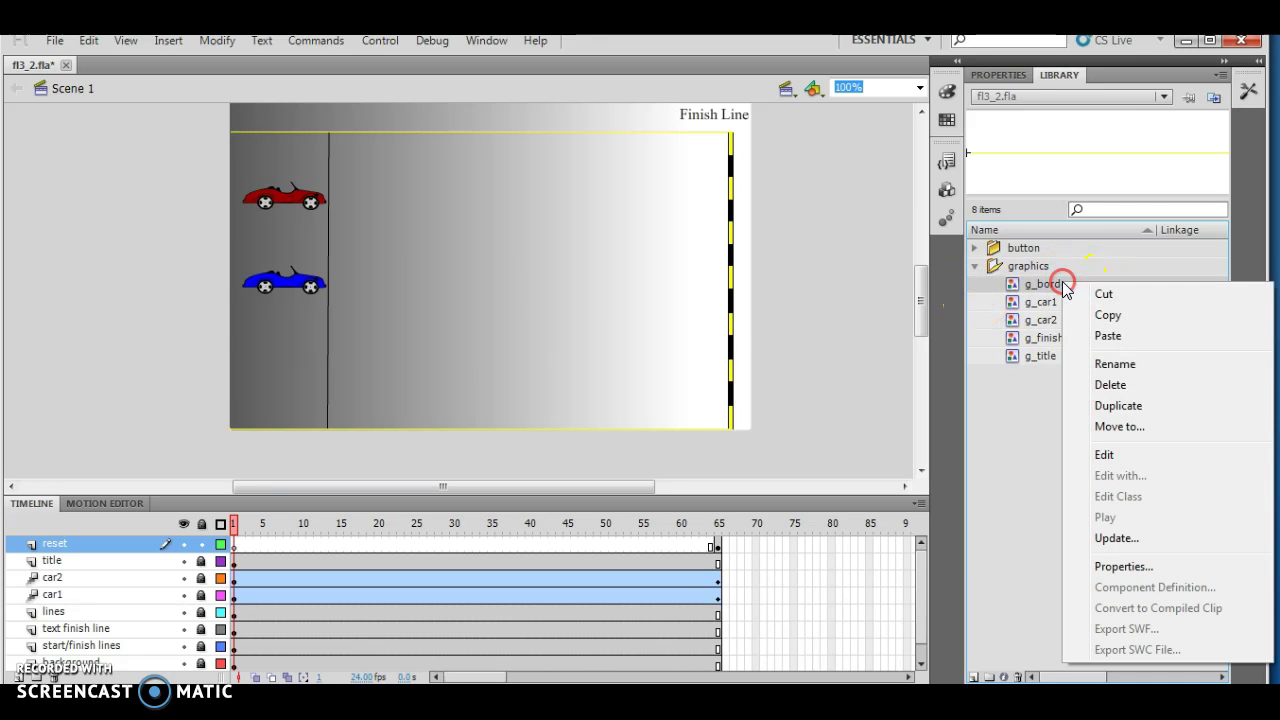
{"action": "left_click", "coordinate": [1110, 388]}
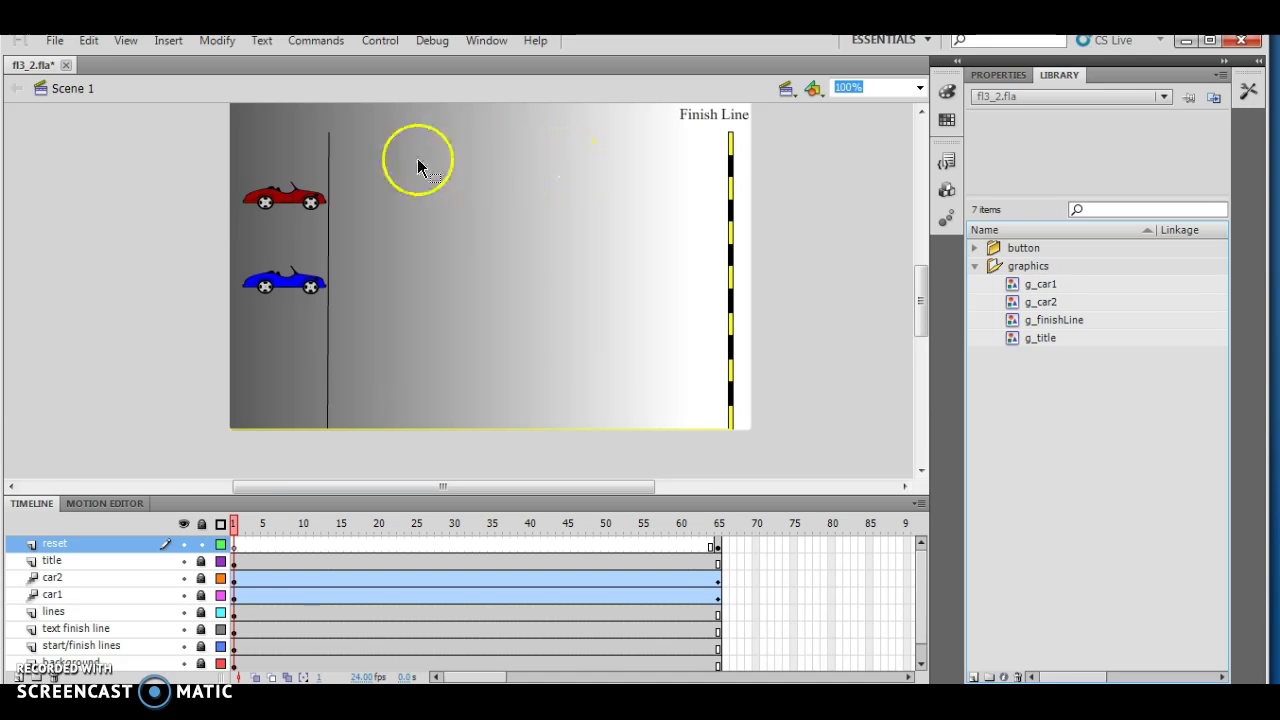
- In the Open dialog, browse Desktop > NEW Animation 10210 > Data > Chapter 3, then close without opening
{"action": "left_click", "coordinate": [54, 40]}
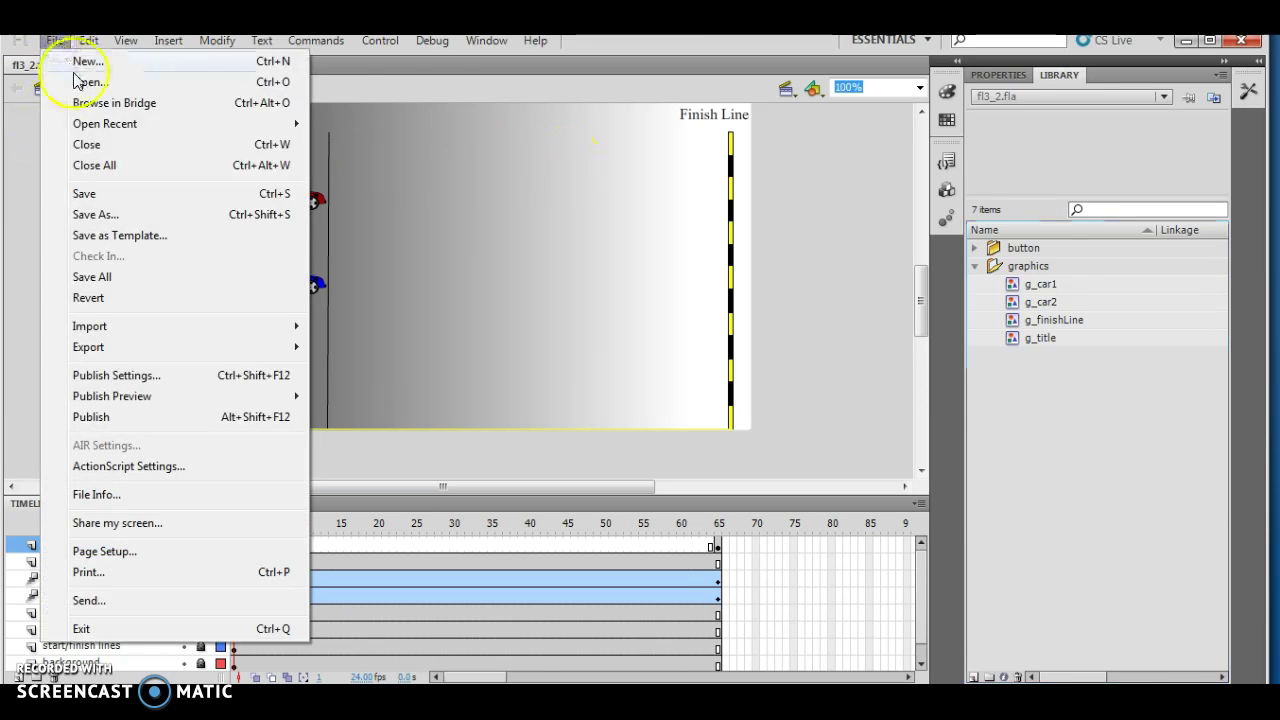
{"action": "left_click", "coordinate": [80, 84]}
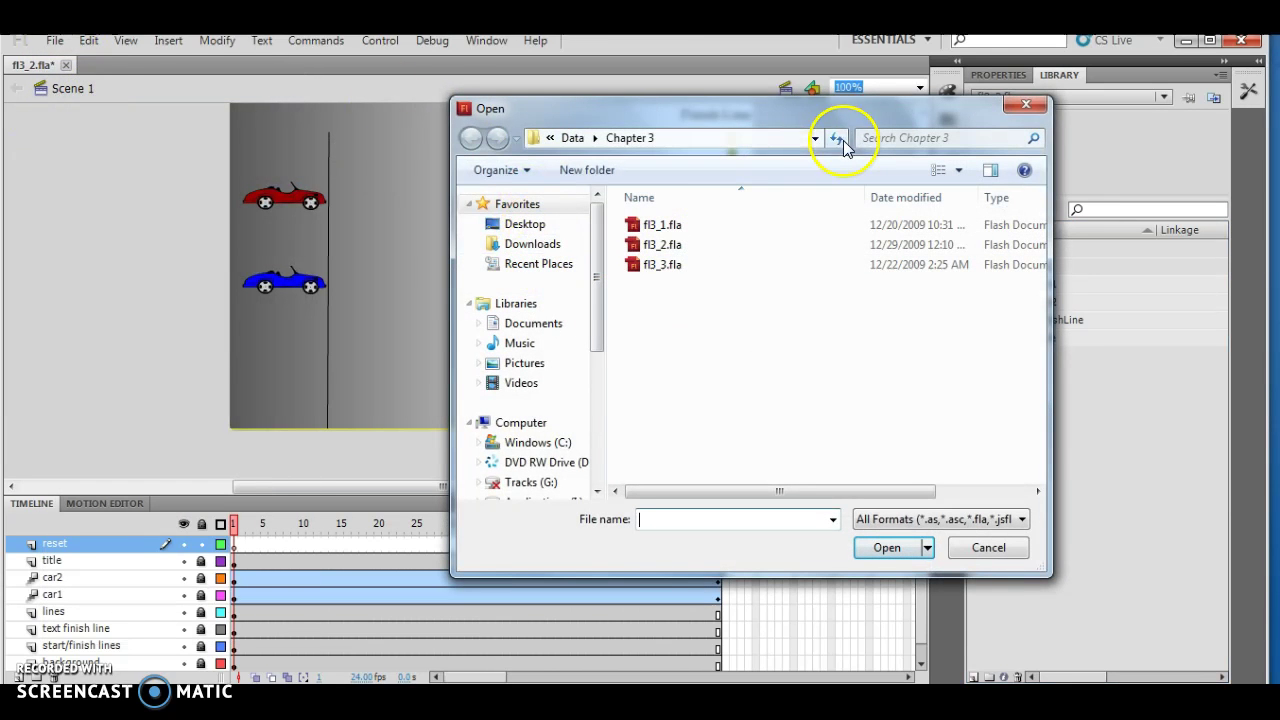
{"action": "left_click", "coordinate": [817, 141]}
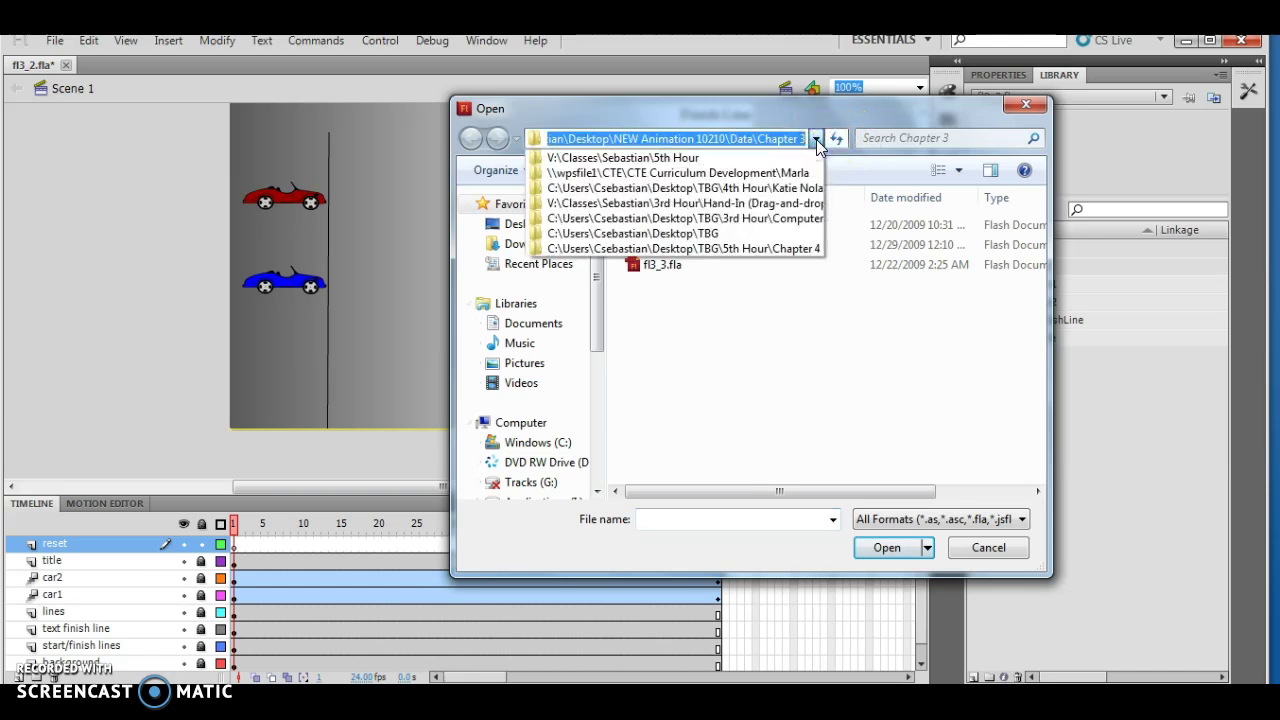
{"action": "left_click", "coordinate": [903, 277]}
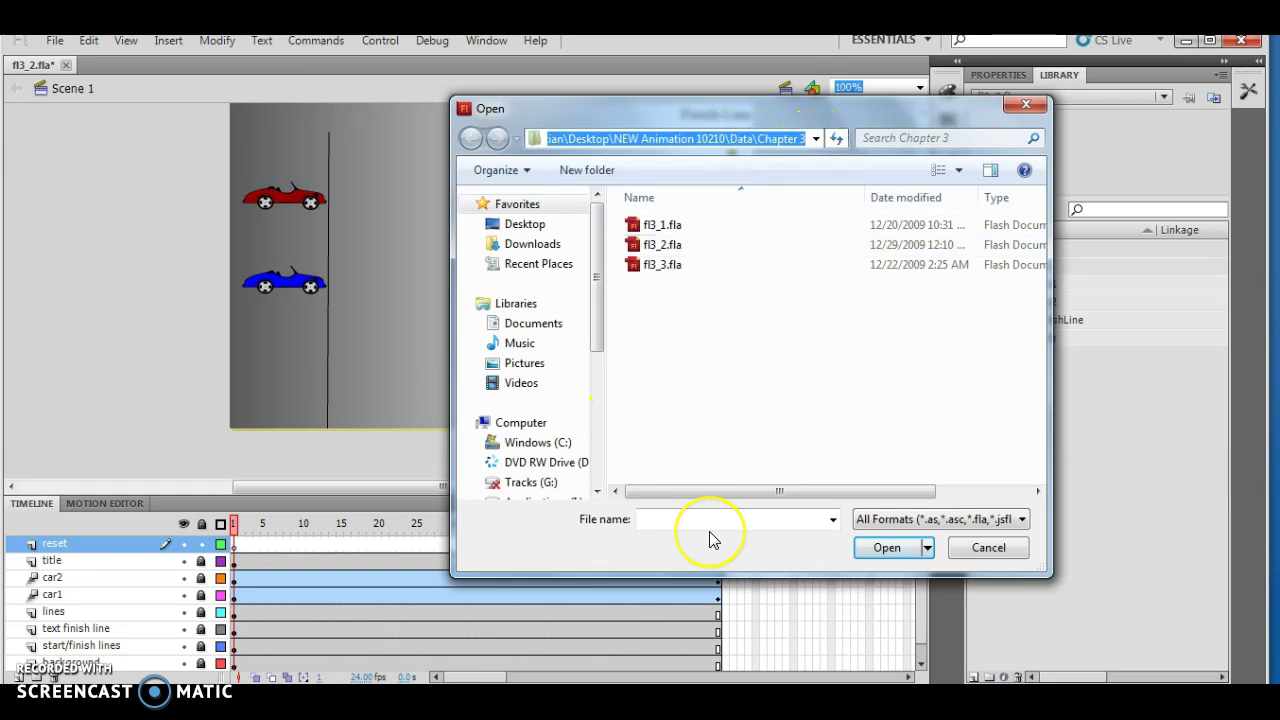
{"action": "left_click", "coordinate": [527, 226]}
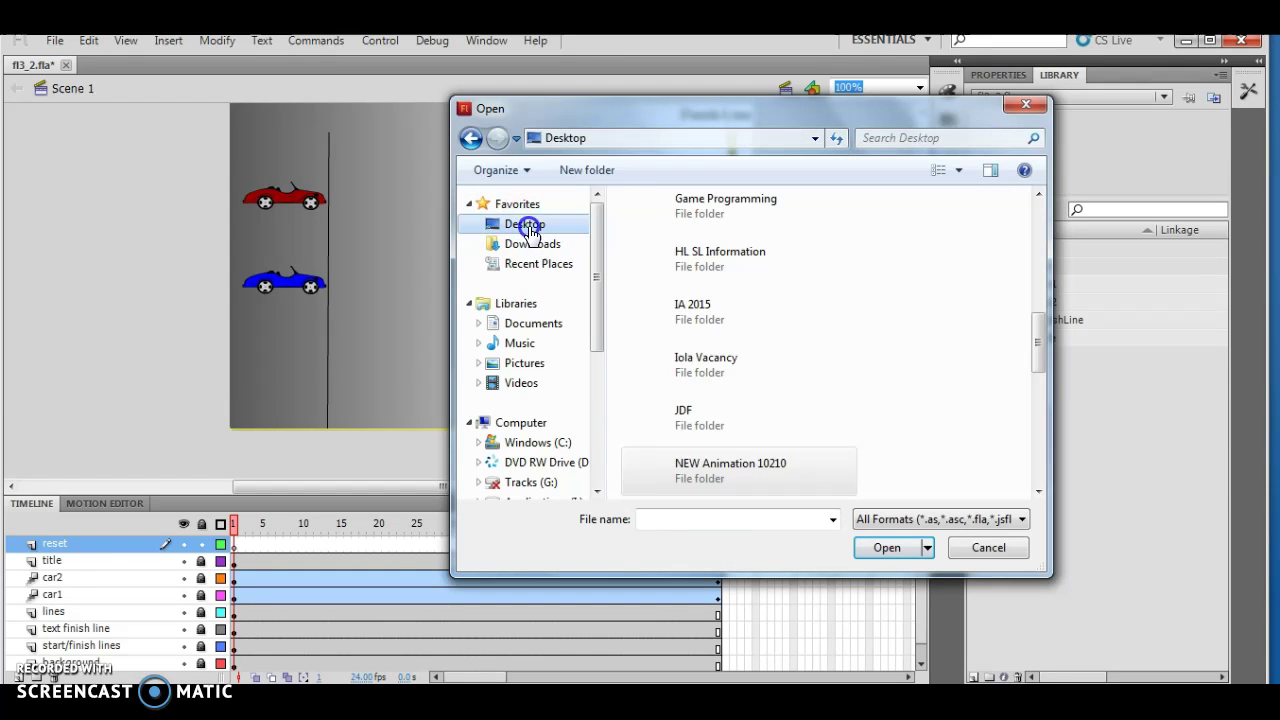
{"action": "double_click", "coordinate": [766, 490]}
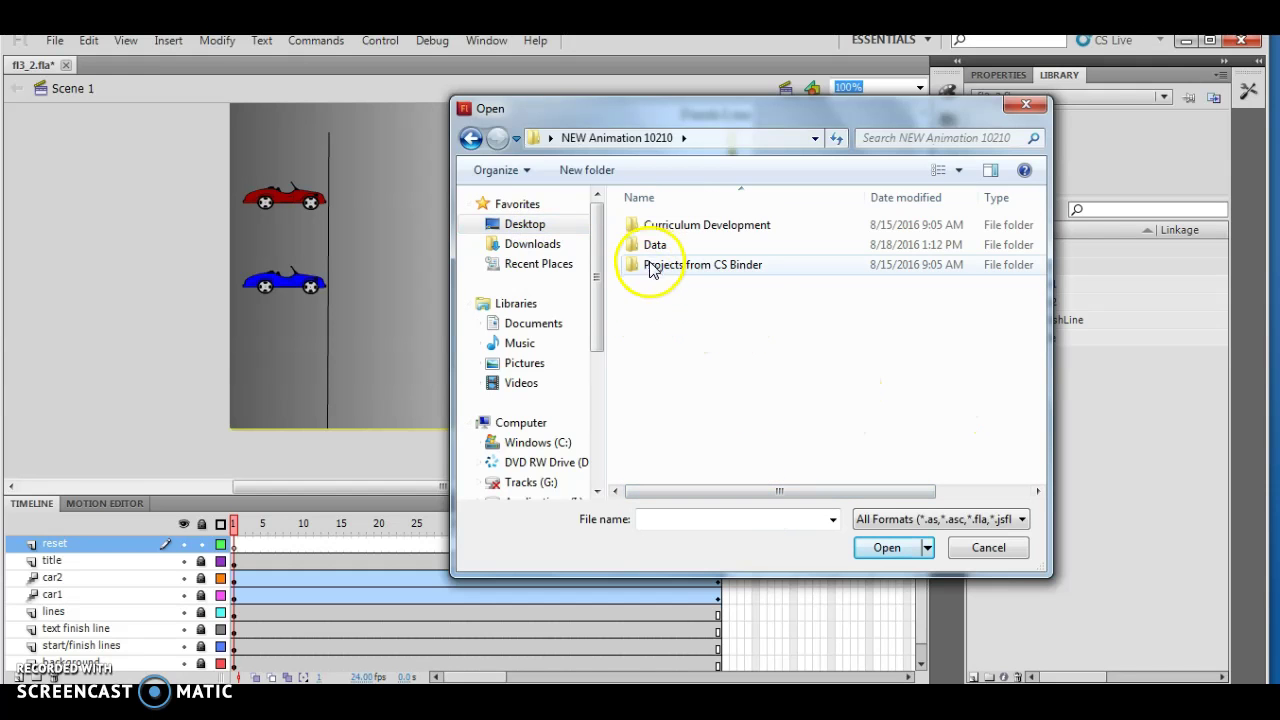
{"action": "mouse_move", "coordinate": [600, 322]}
{"action": "left_mouse_down"}
{"action": "mouse_move", "coordinate": [600, 441]}
{"action": "mouse_move", "coordinate": [598, 334]}
{"action": "left_mouse_up"}
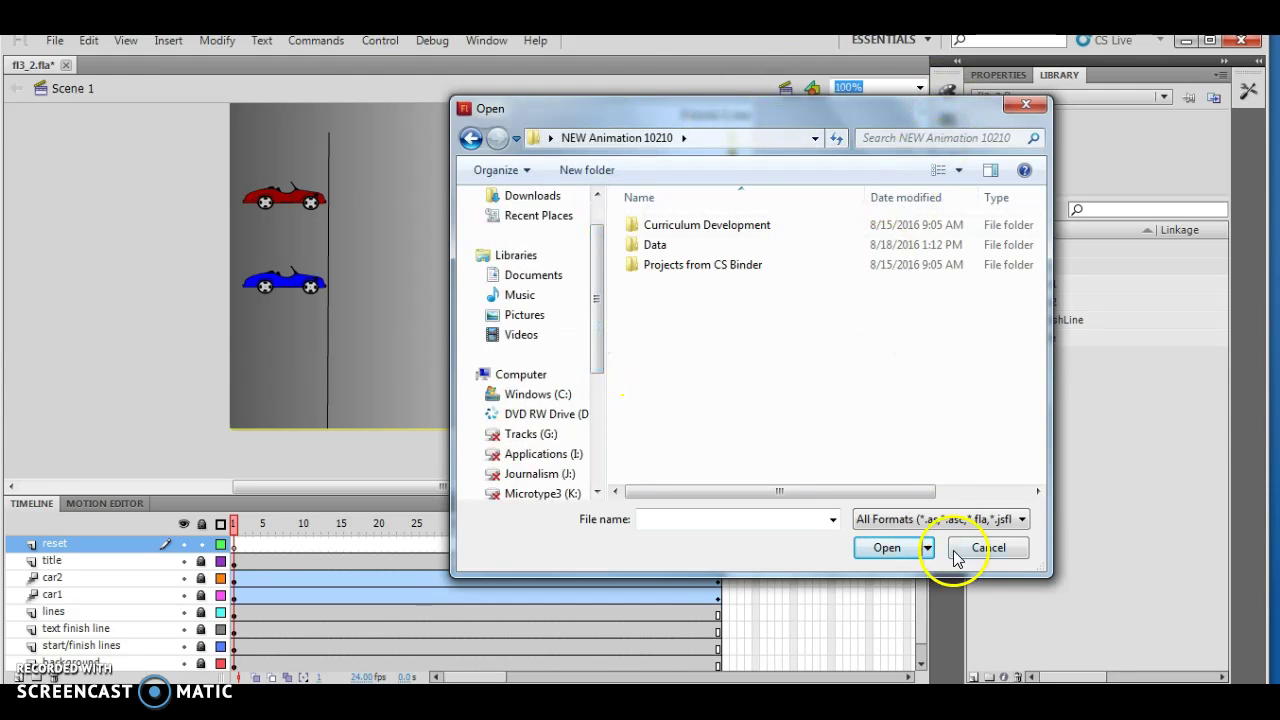
{"action": "double_click", "coordinate": [652, 245]}
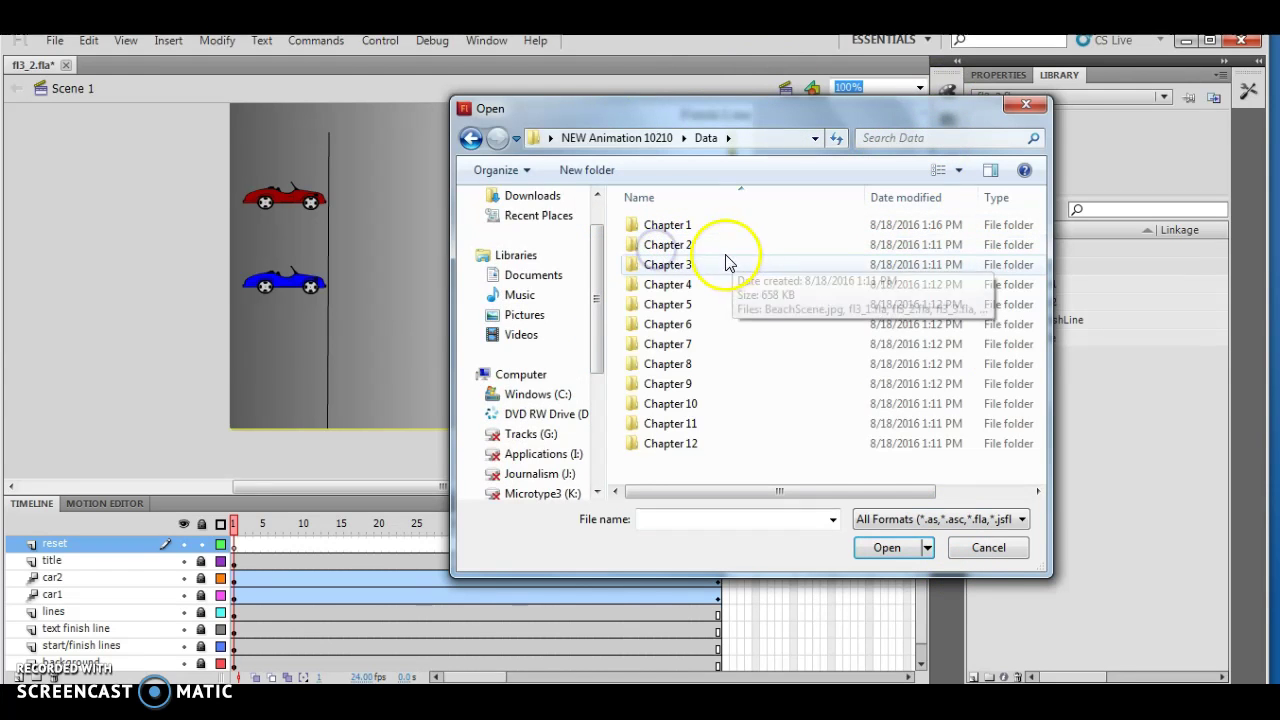
{"action": "left_click", "coordinate": [631, 262]}
{"action": "left_click_drag", "start_coordinate": [897, 118], "coordinate": [806, 260]}
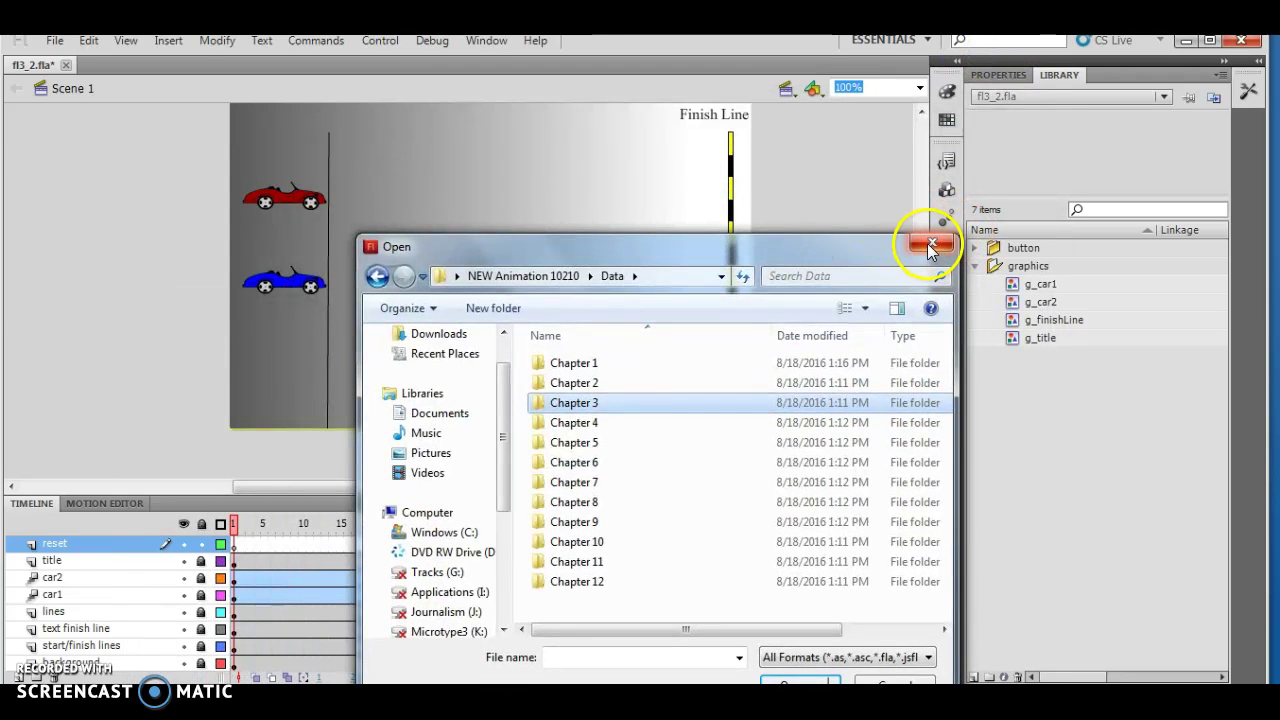
{"action": "left_click", "coordinate": [927, 246]}
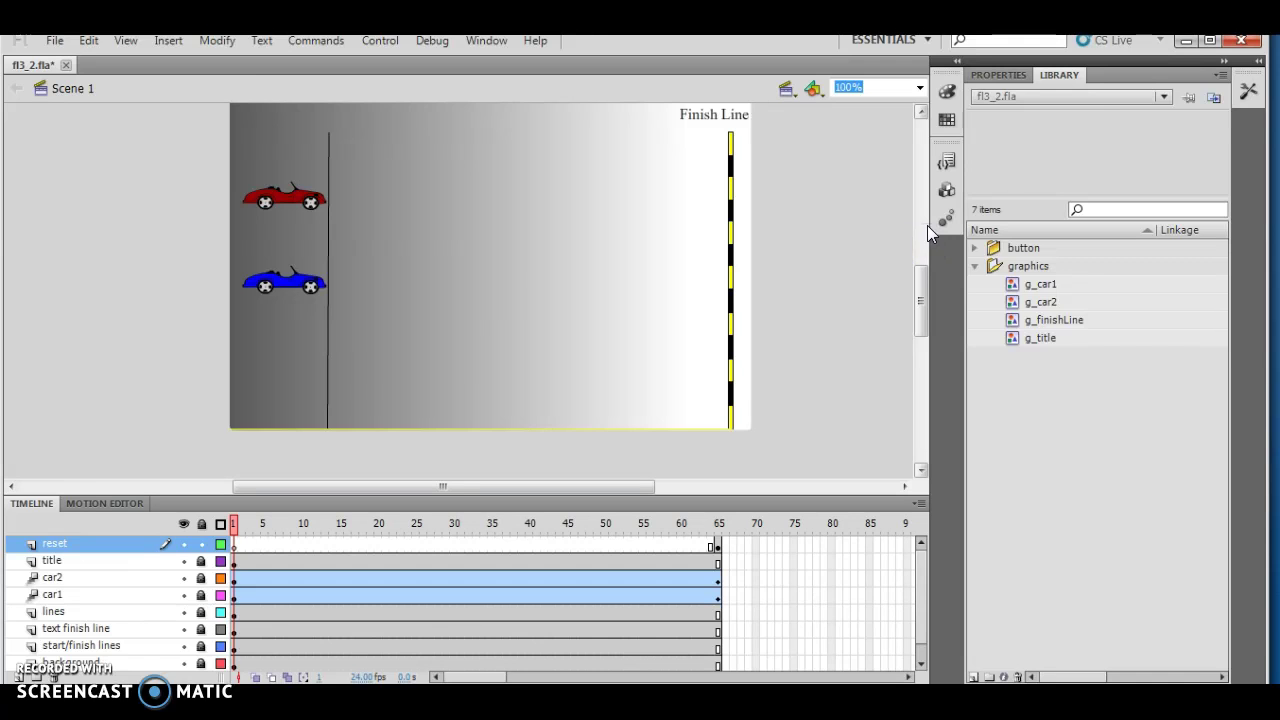
- Open fl3_3.fla from the Chapter 3 folder
{"action": "left_click", "coordinate": [1164, 99]}
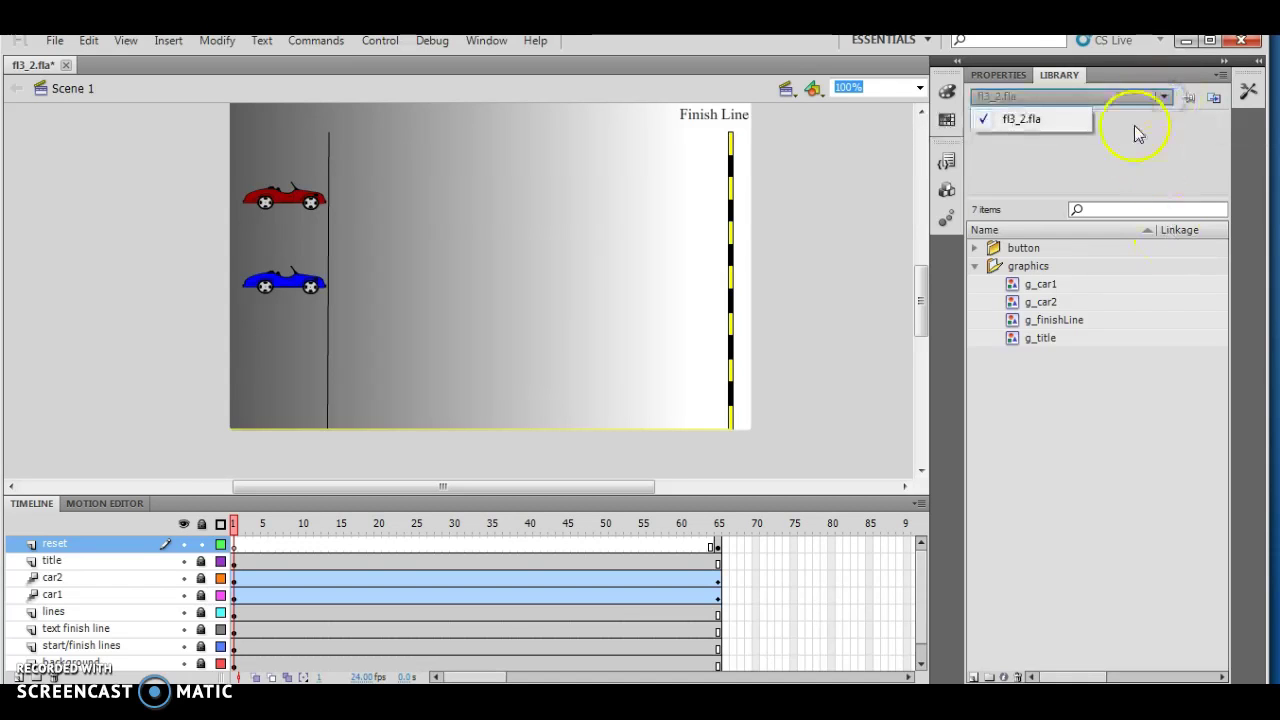
{"action": "left_click", "coordinate": [1132, 129]}
{"action": "left_click", "coordinate": [51, 45]}
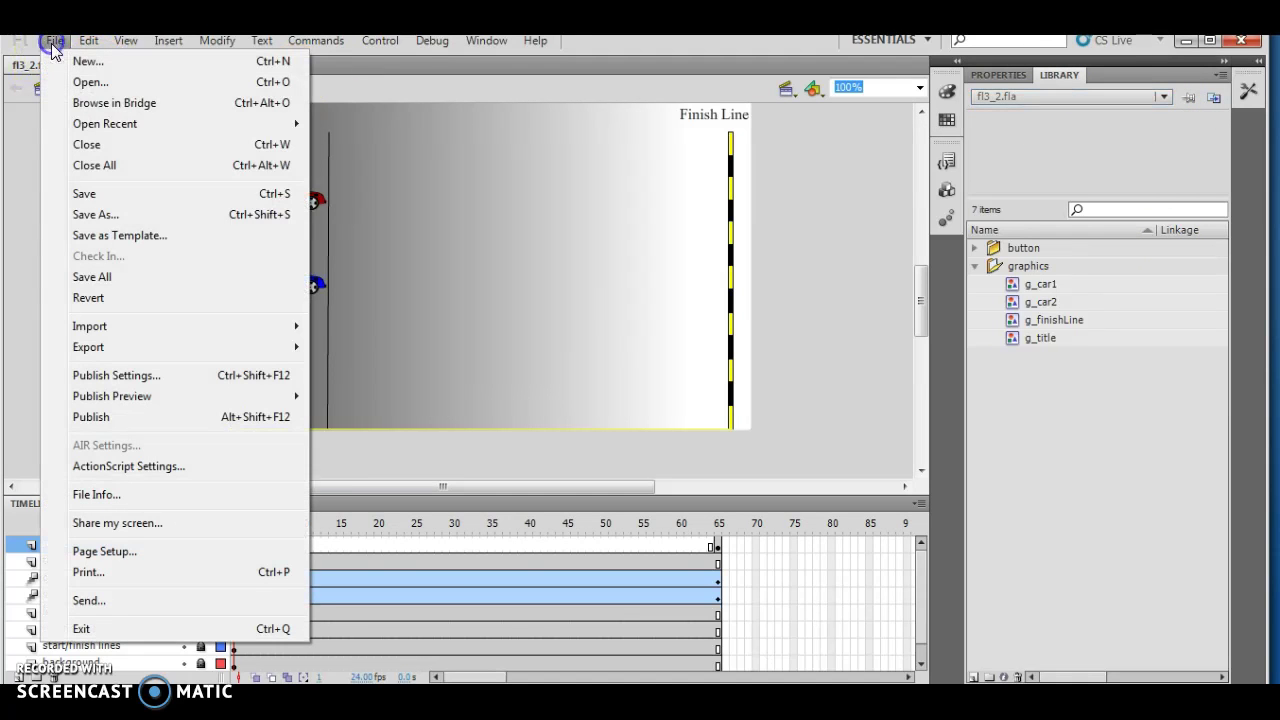
{"action": "left_click", "coordinate": [73, 76]}
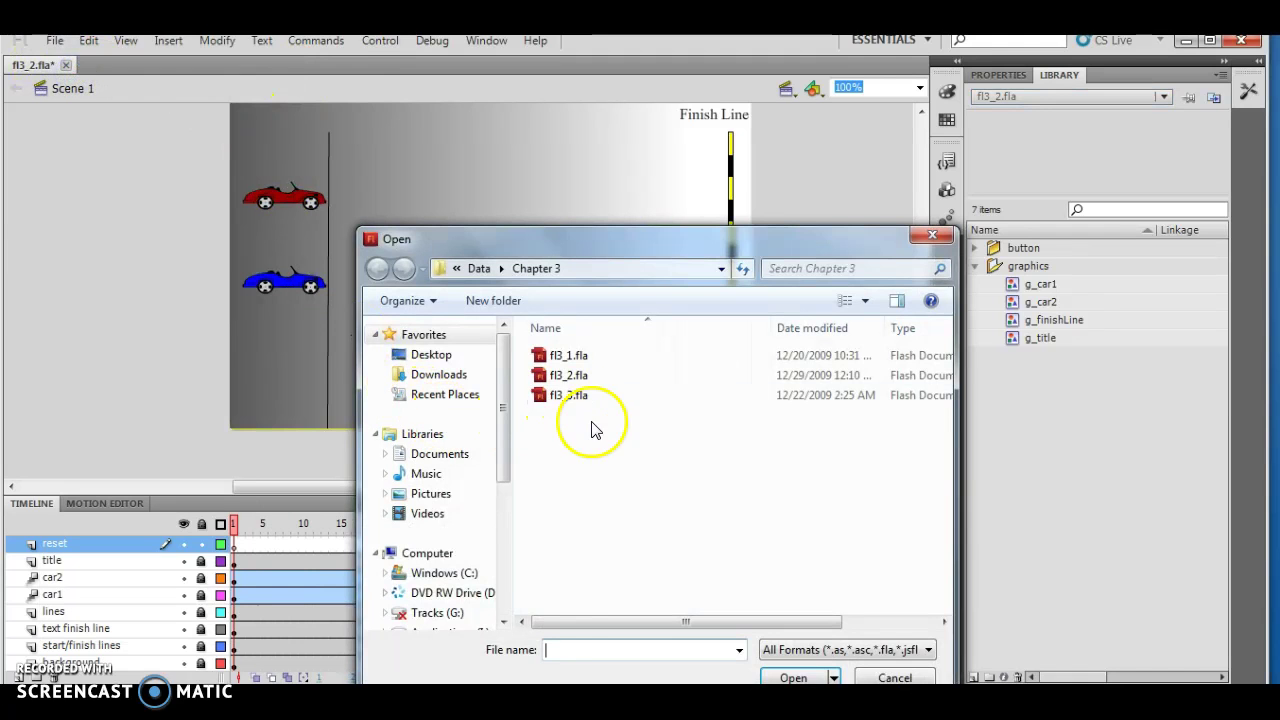
{"action": "left_click", "coordinate": [568, 396]}
{"action": "left_click", "coordinate": [790, 678]}
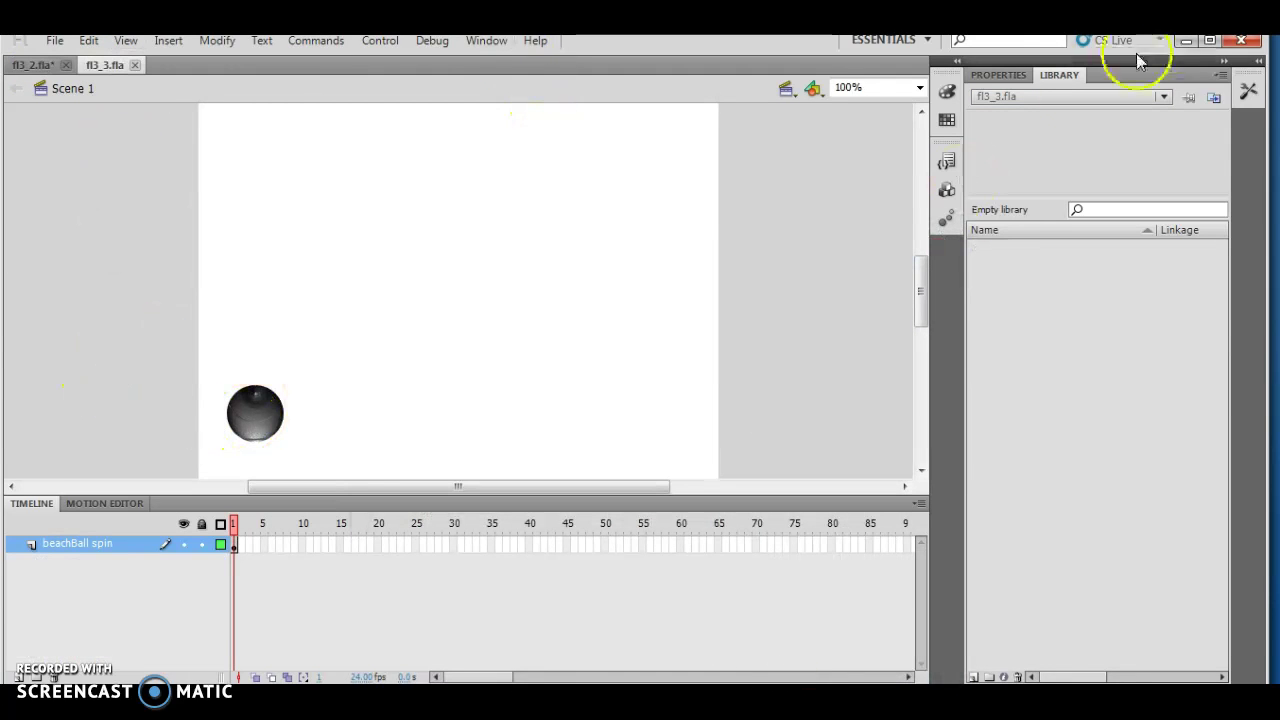
- Switch the Library view to fl3_2.fla's 7 items, then back to fl3_3.fla's empty library
{"action": "left_click", "coordinate": [1165, 97]}
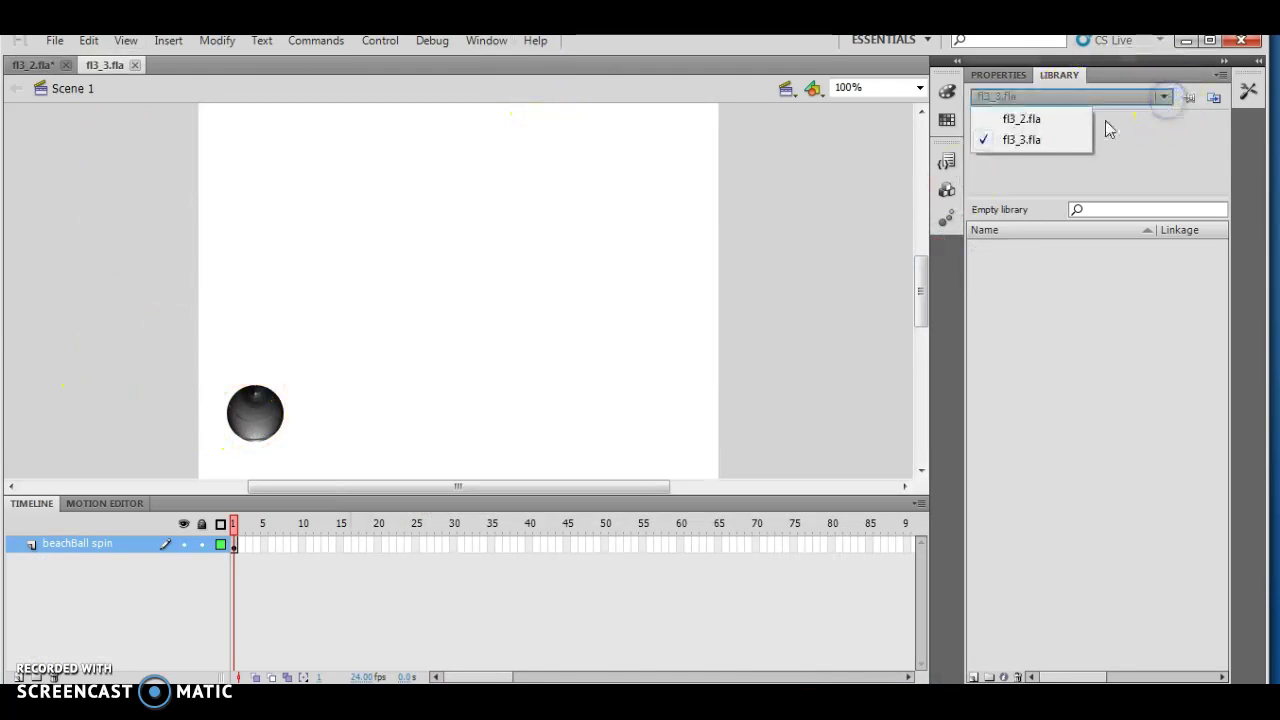
{"action": "left_click", "coordinate": [1020, 119]}
{"action": "left_click", "coordinate": [1165, 95]}
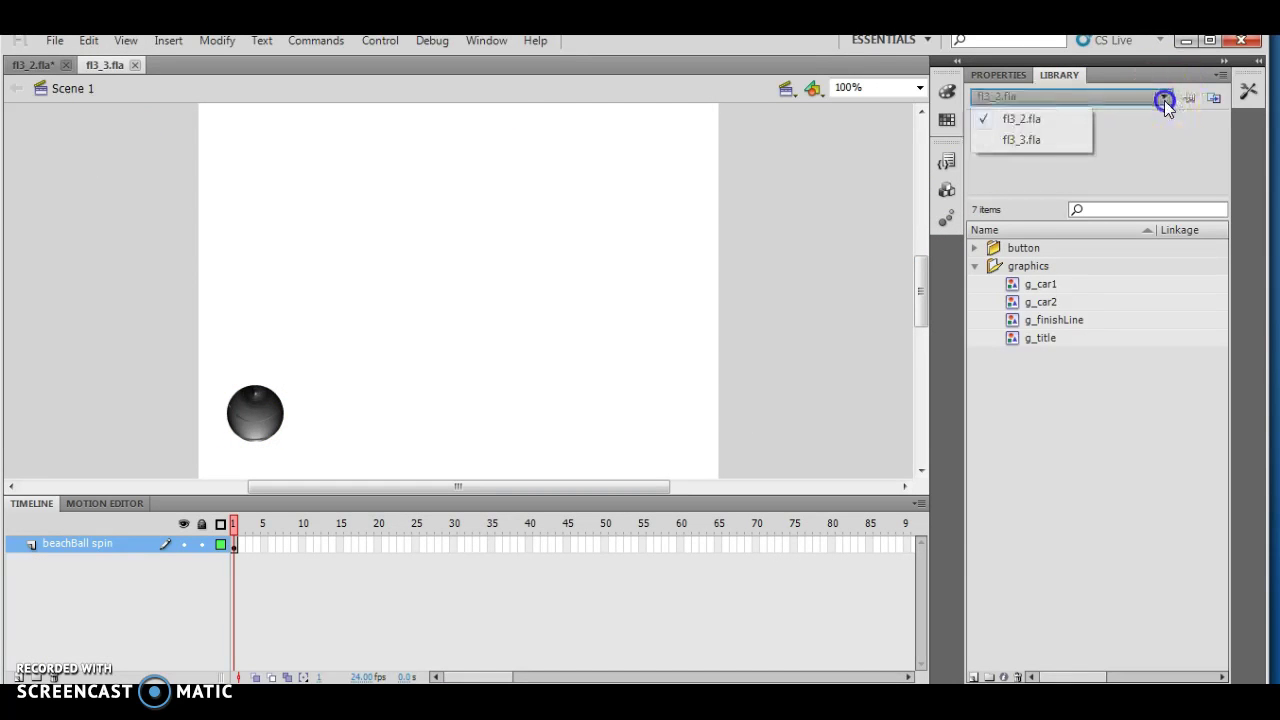
{"action": "left_click", "coordinate": [1036, 140]}
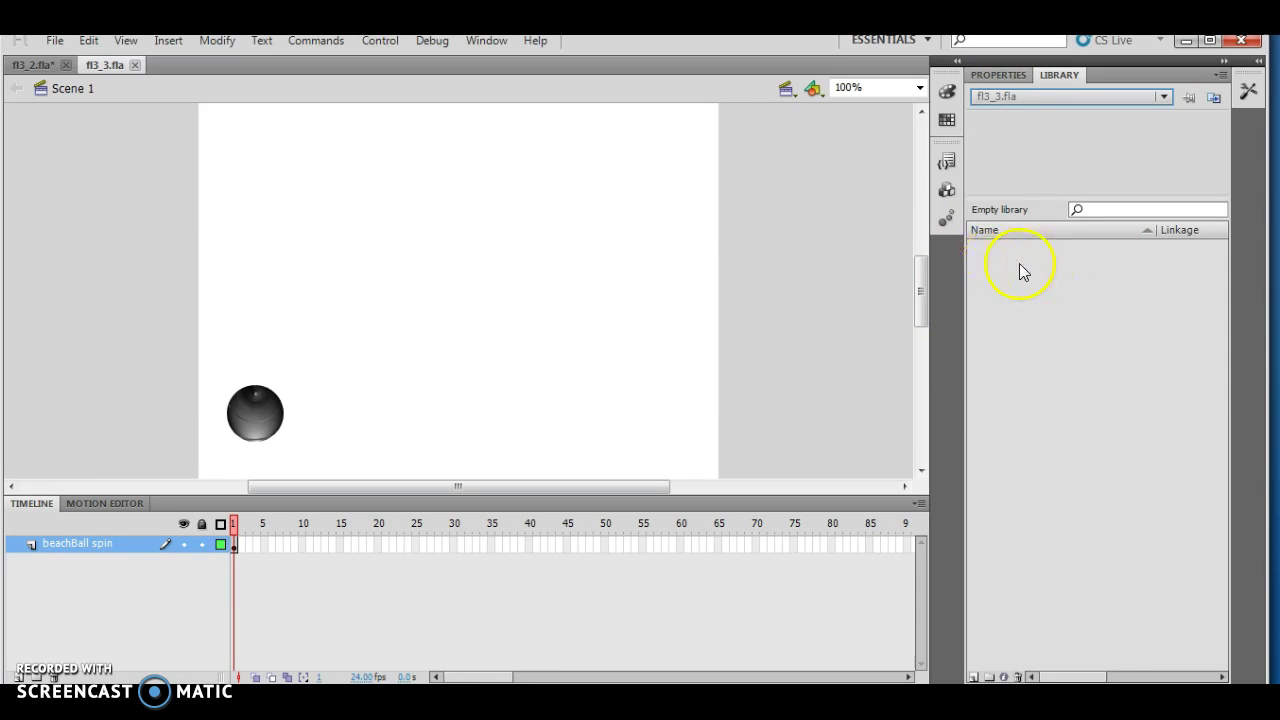
- Switch to the fl3_2.fla document and show fl3_3.fla's empty library in the panel
{"action": "left_click", "coordinate": [40, 64]}
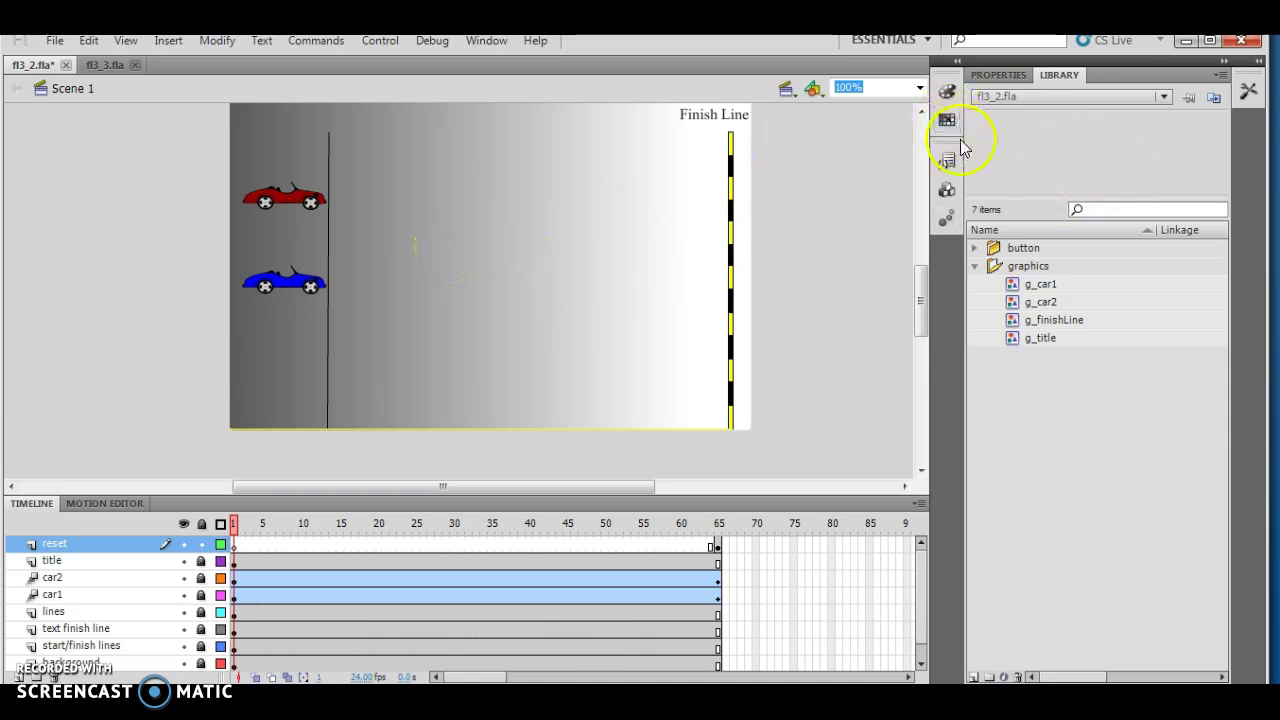
{"action": "left_click", "coordinate": [1163, 97]}
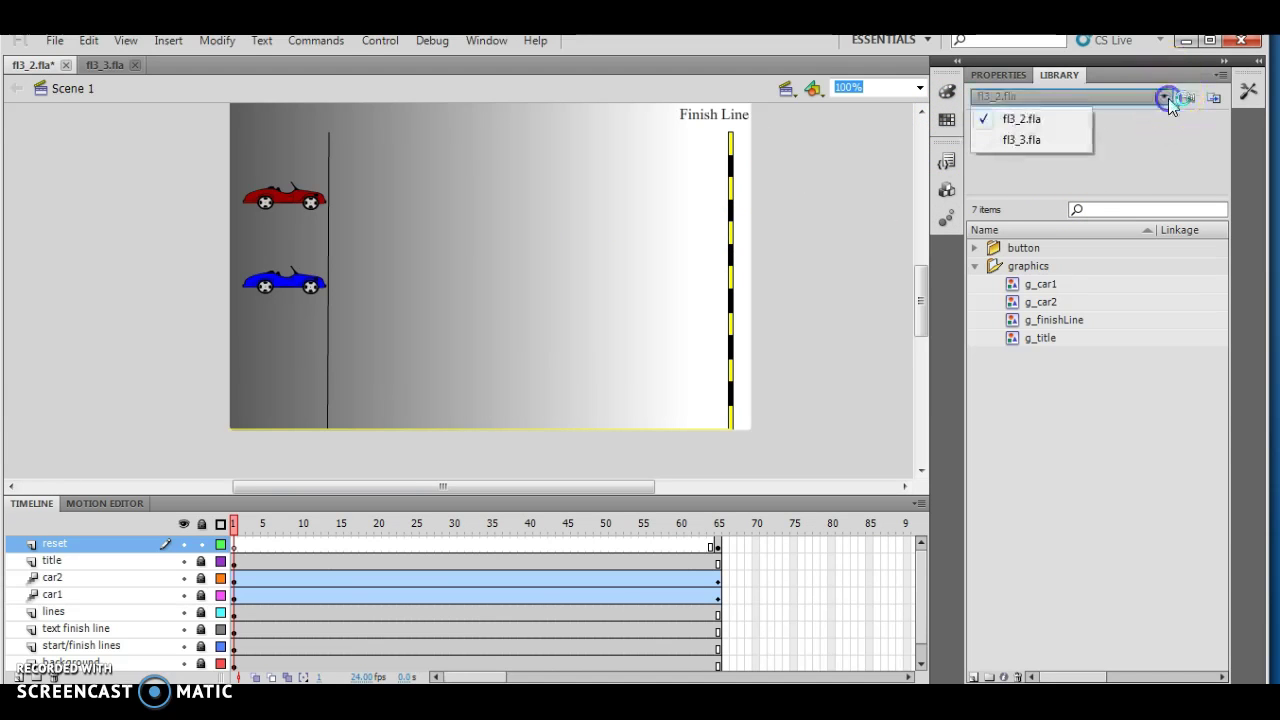
{"action": "left_click", "coordinate": [1040, 140]}
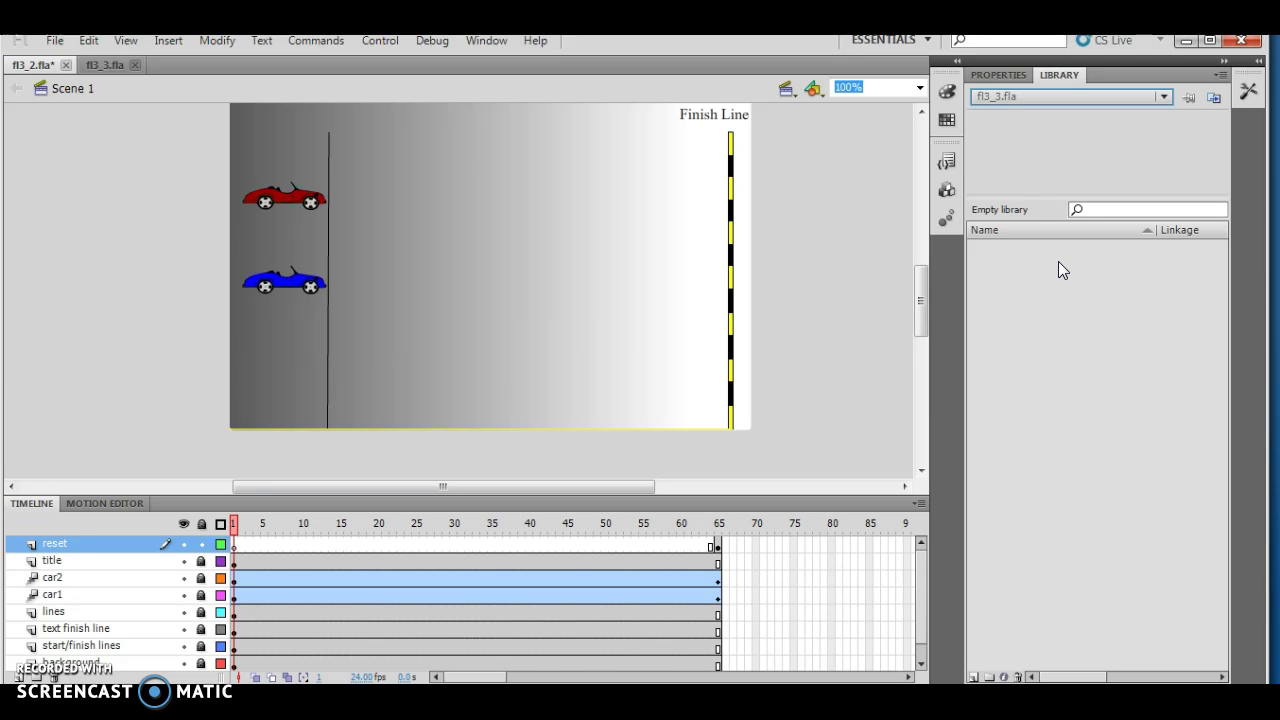
{"action": "left_click_drag", "start_coordinate": [1005, 162], "coordinate": [501, 298]}
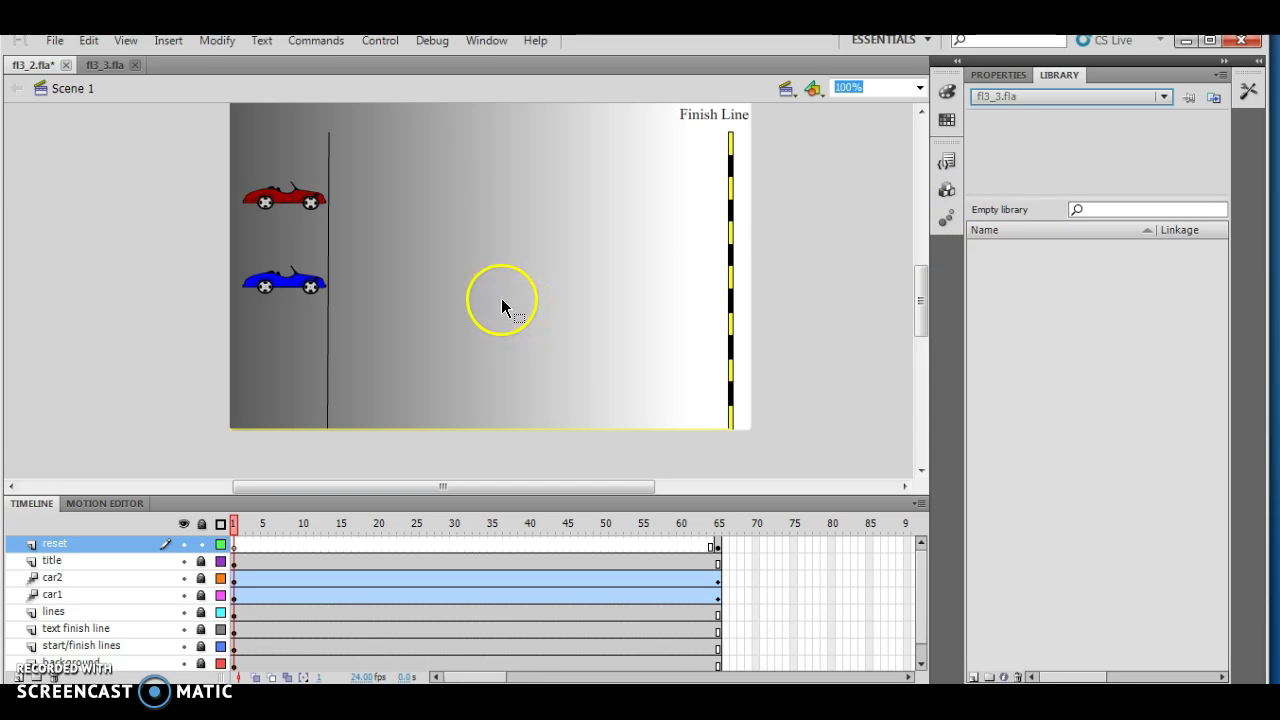
{"action": "left_click_drag", "start_coordinate": [577, 240], "coordinate": [474, 208]}
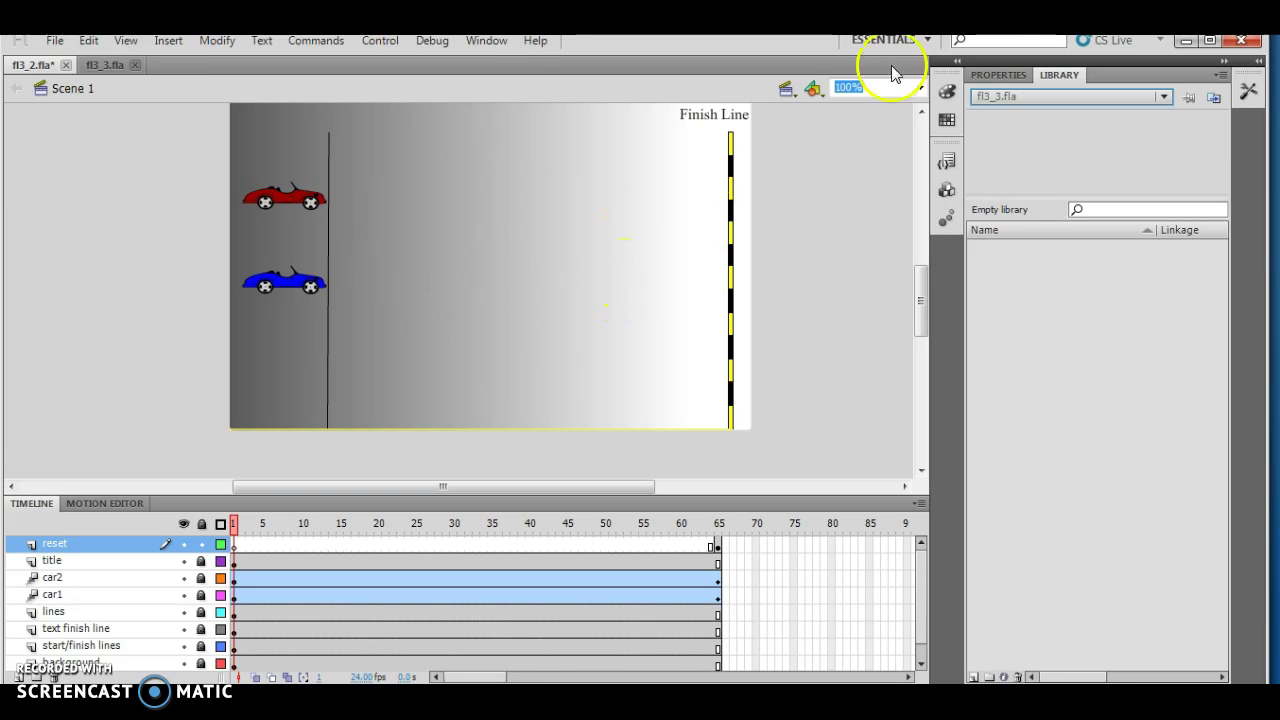
- Switch the Library panel to fl3_2.fla to list the car graphics g_car1 and g_car2
{"action": "left_click", "coordinate": [1162, 96]}
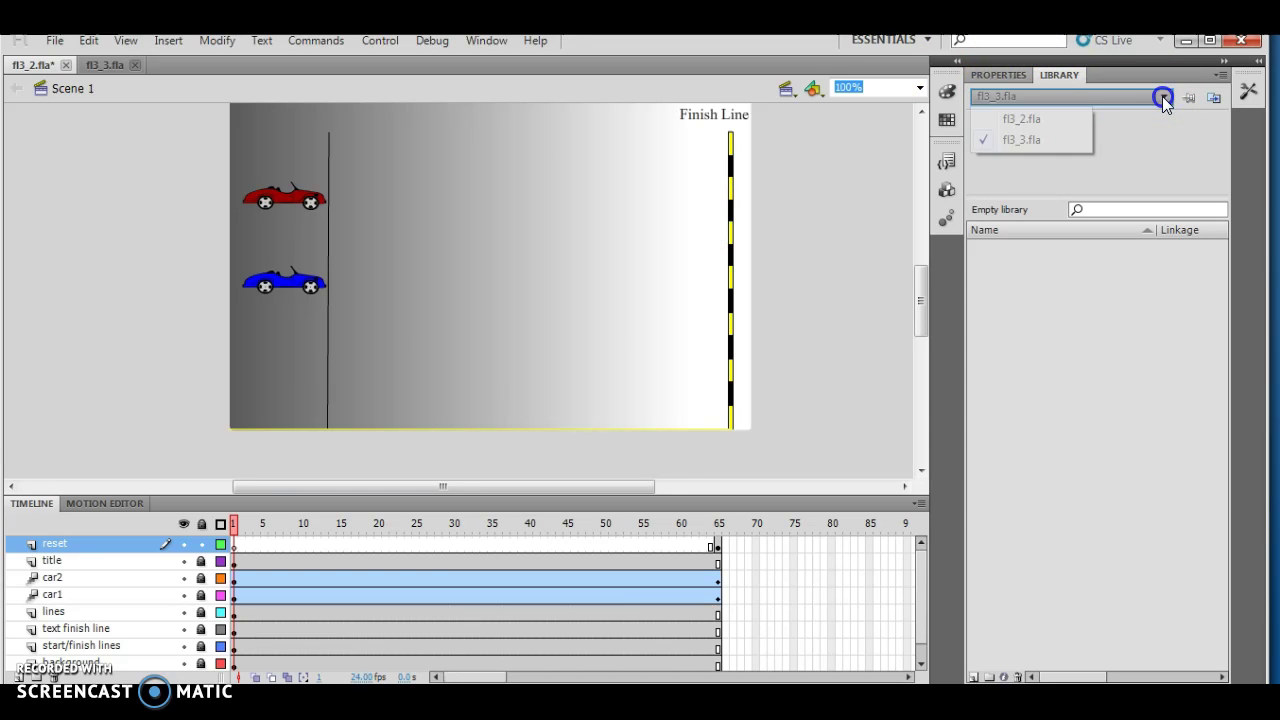
{"action": "left_click", "coordinate": [1068, 119]}
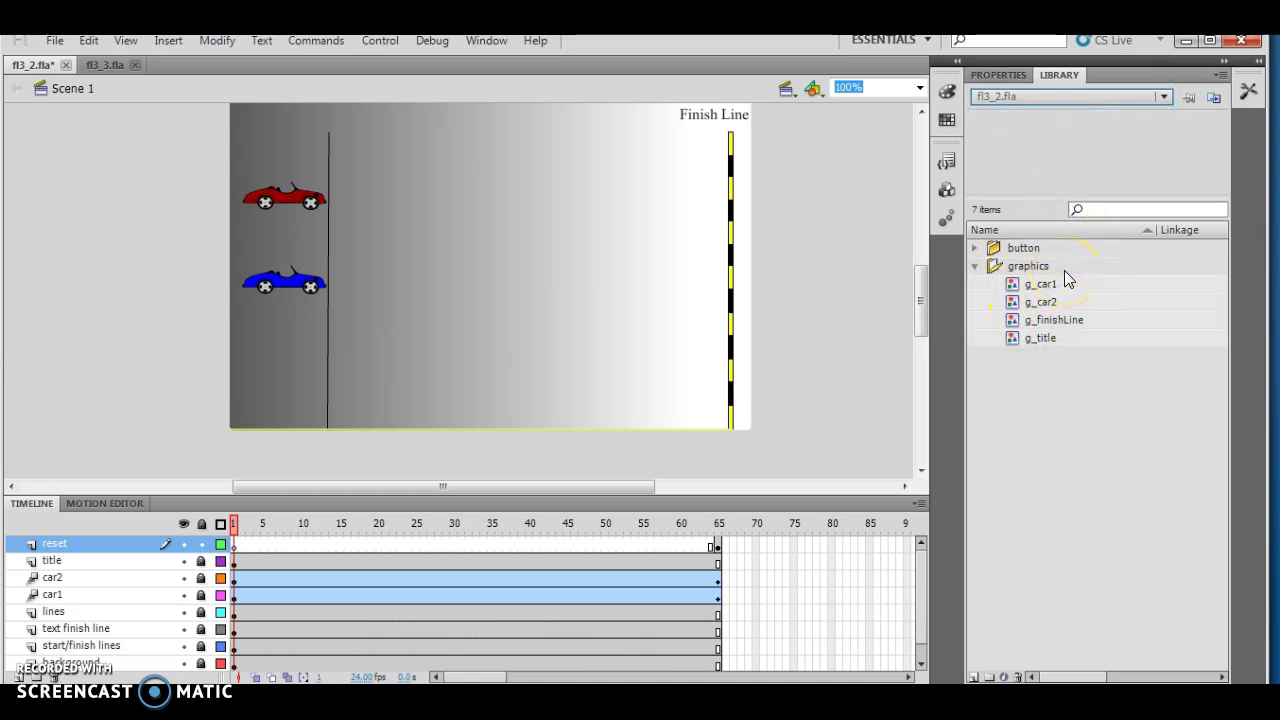
{"action": "left_click", "coordinate": [1048, 212]}
{"action": "left_click", "coordinate": [1036, 122]}
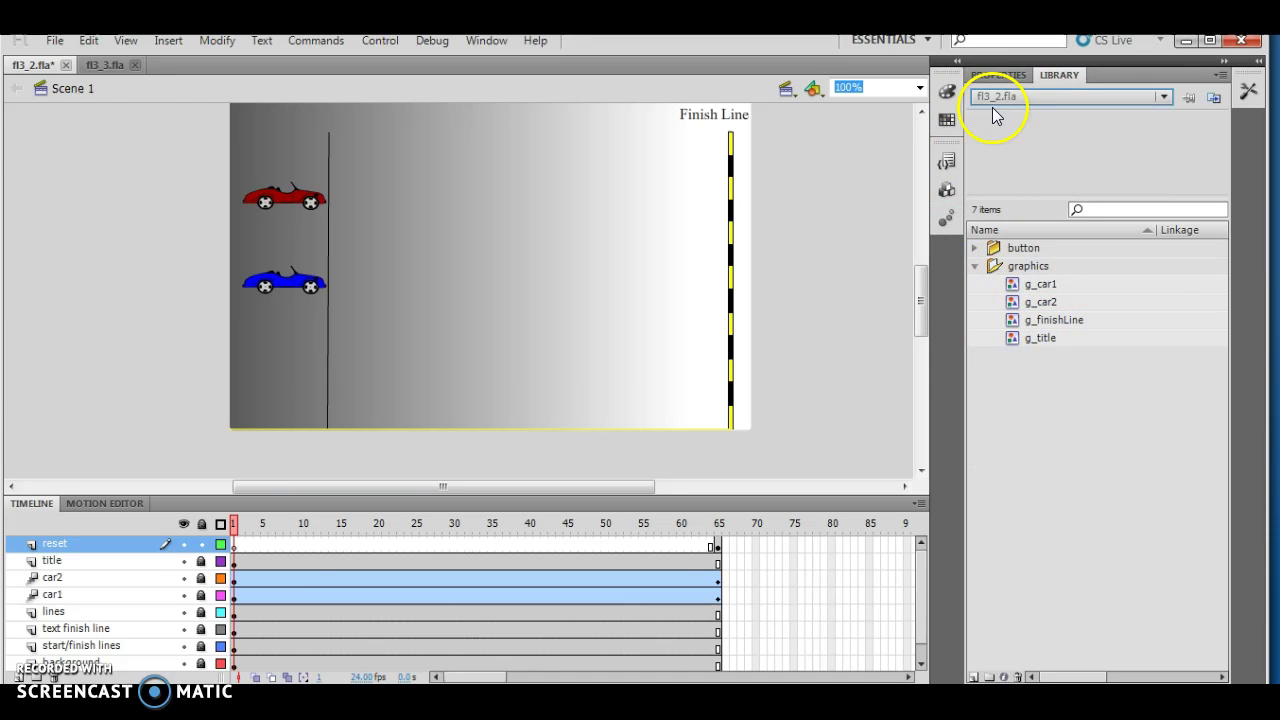
- Switch to the fl3_3.fla document while showing fl3_2.fla's library
{"action": "left_click", "coordinate": [104, 64]}
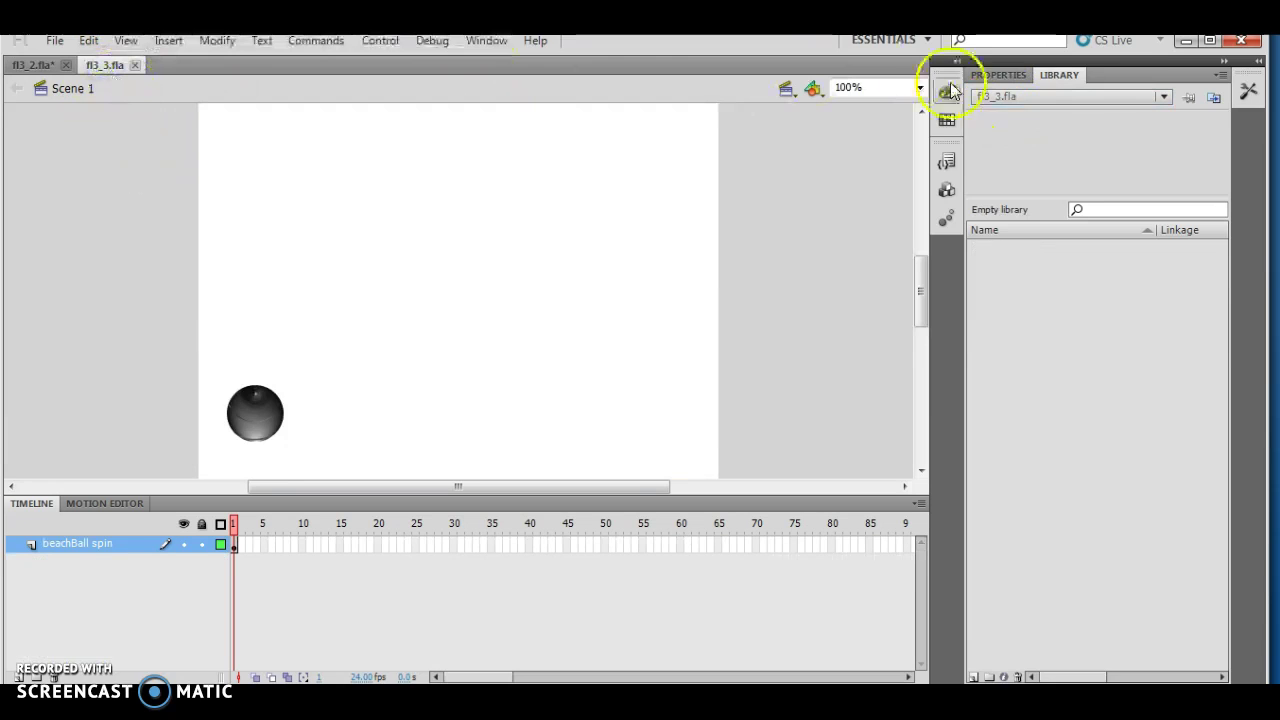
{"action": "left_click", "coordinate": [1166, 96]}
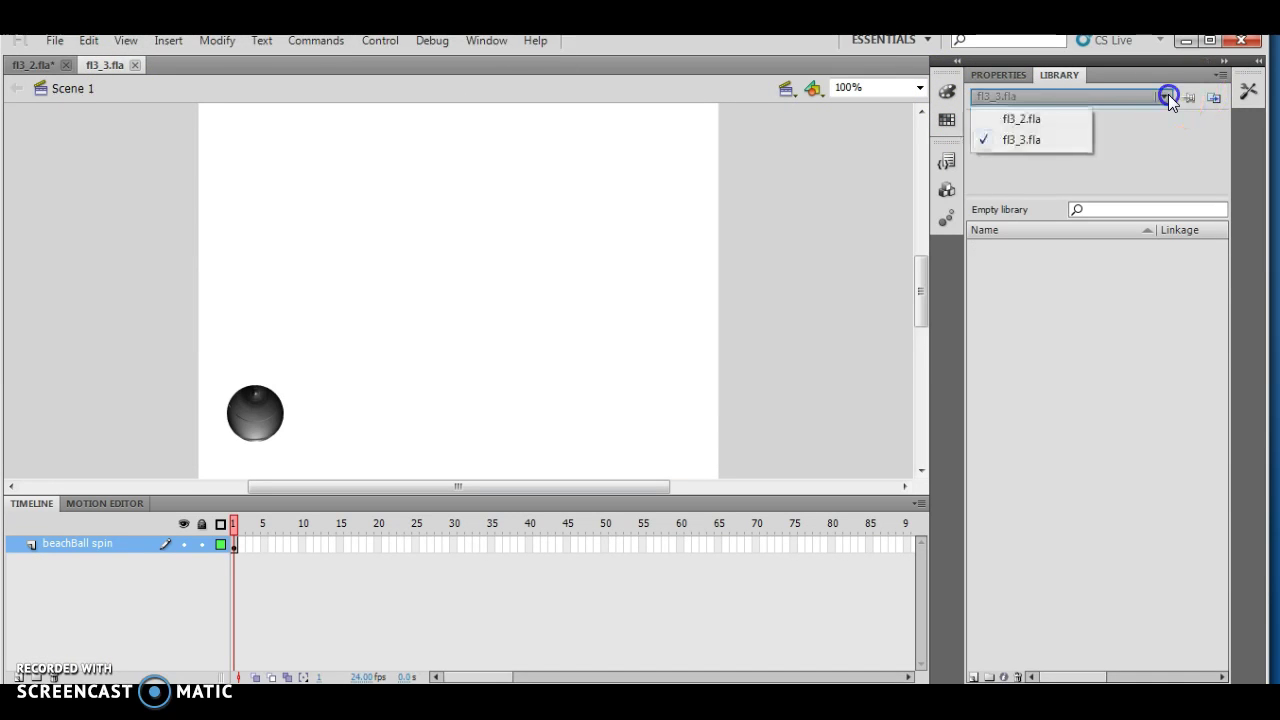
{"action": "left_click", "coordinate": [1062, 120]}
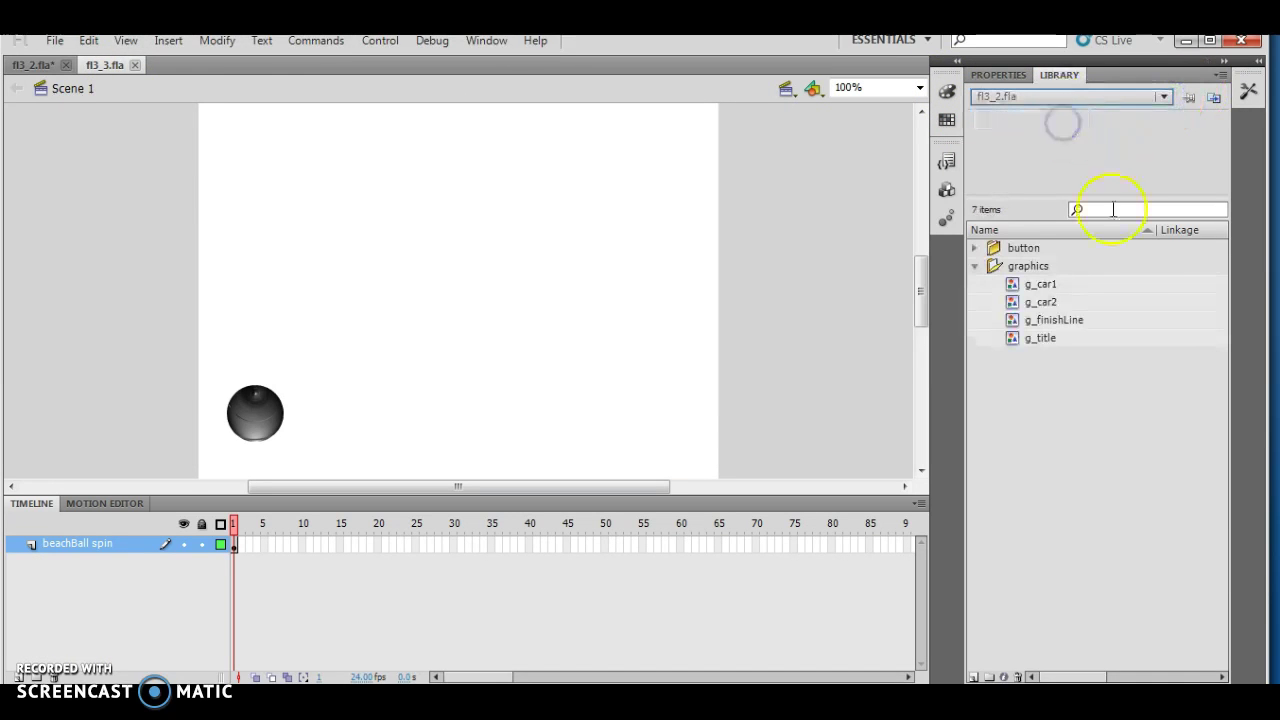
- Drag the blue g_car2 car from fl3_2.fla's library onto the fl3_3.fla stage
{"action": "left_click", "coordinate": [1044, 304]}
{"action": "left_click_drag", "start_coordinate": [1044, 304], "coordinate": [414, 305]}
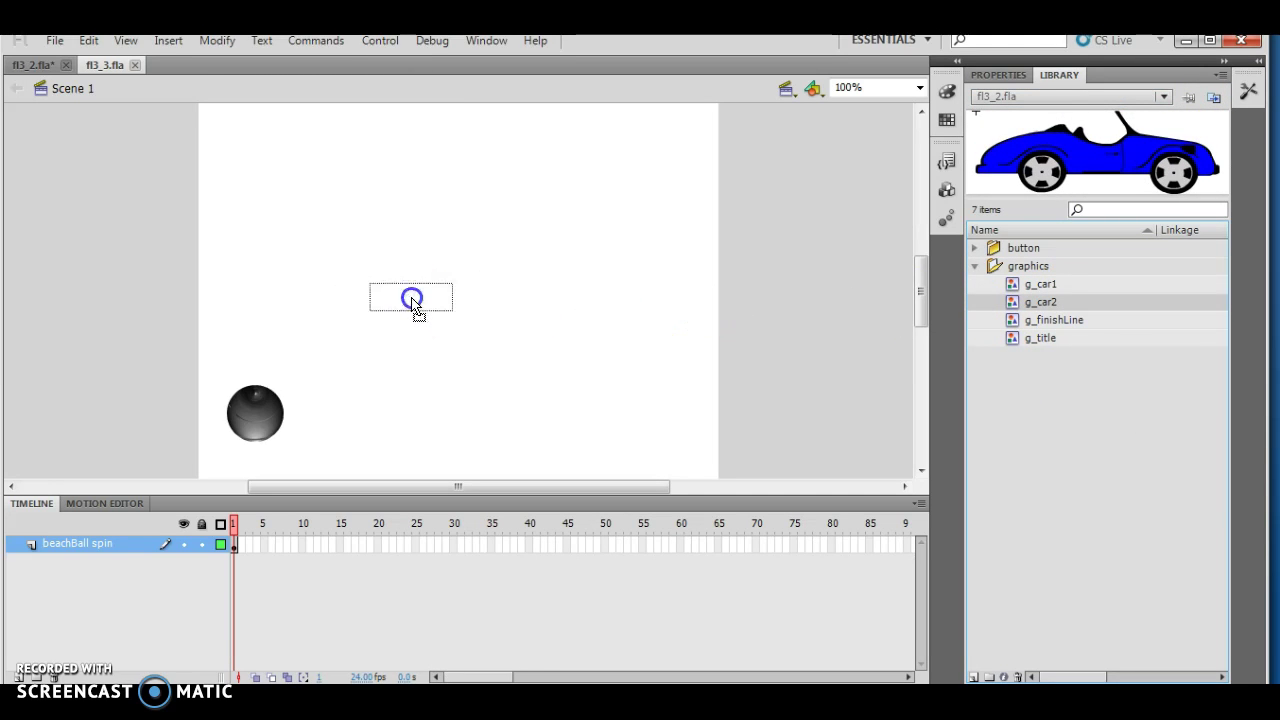
{"action": "left_click_drag", "start_coordinate": [414, 305], "coordinate": [414, 306]}
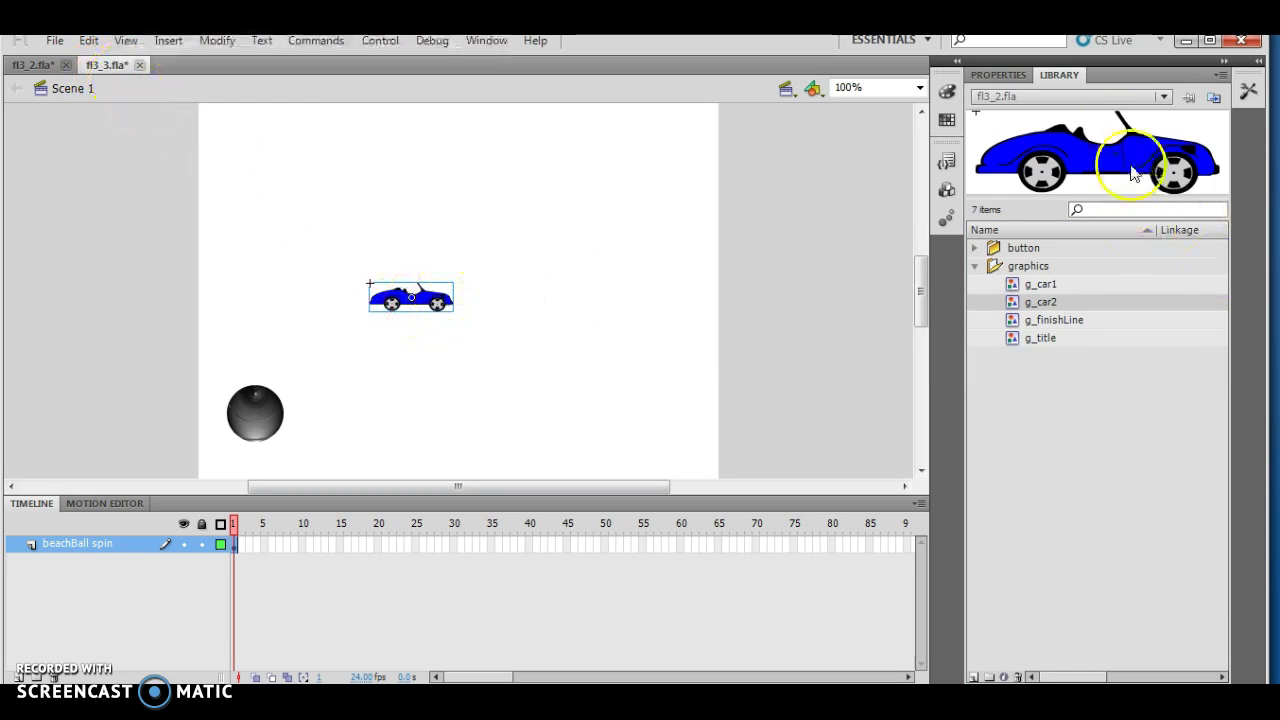
{"action": "left_click", "coordinate": [1163, 97]}
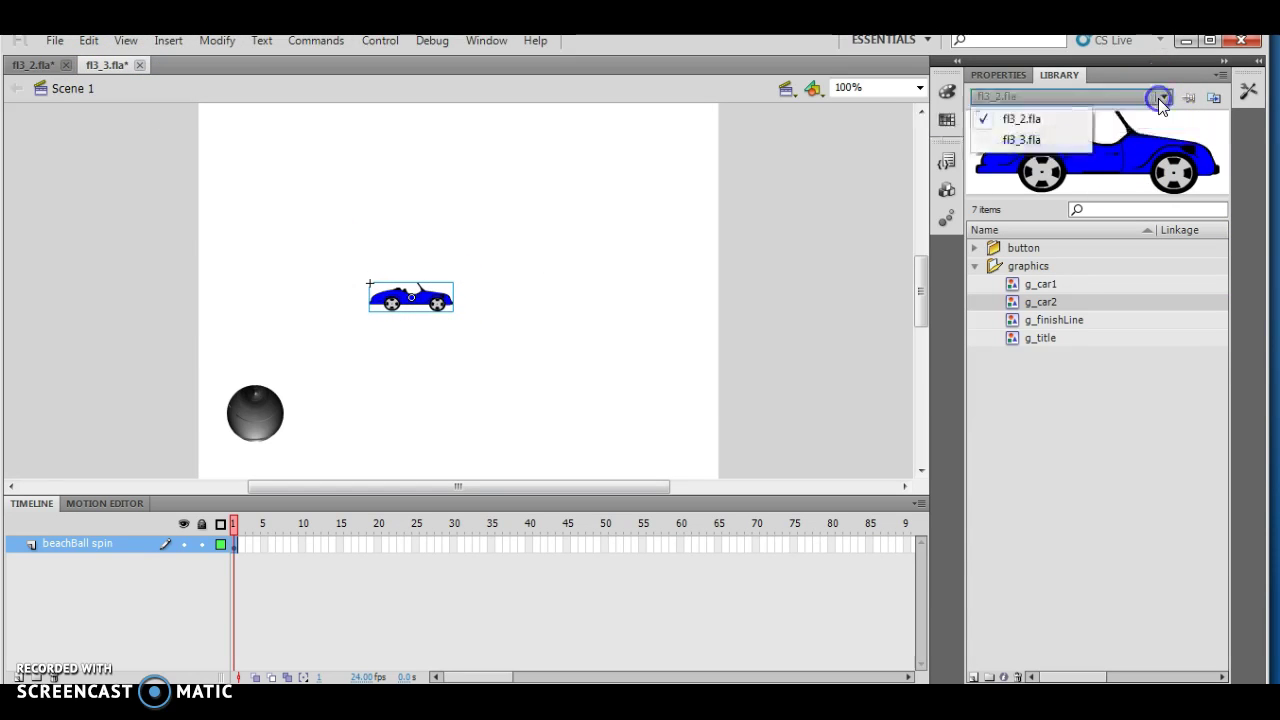
- Show fl3_3.fla's library with the graphics folder expanded, then delete the blue car from the stage
{"action": "left_click", "coordinate": [1030, 141]}
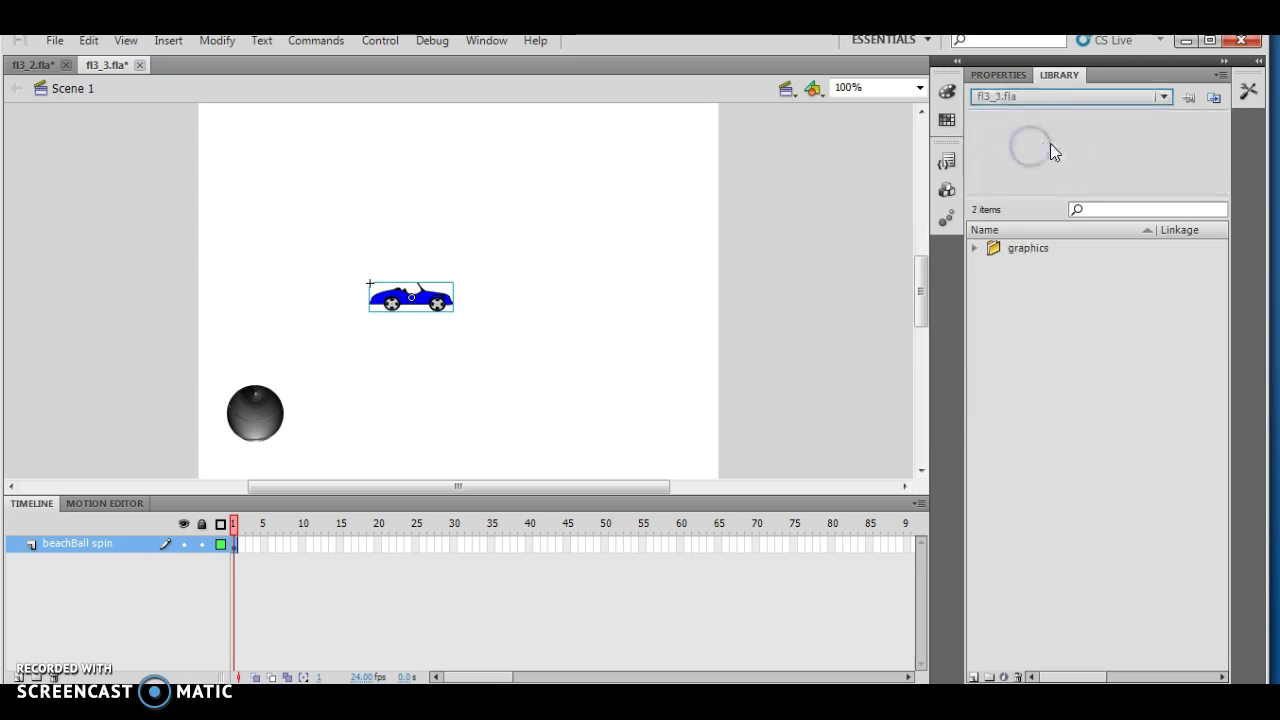
{"action": "left_click", "coordinate": [974, 247]}
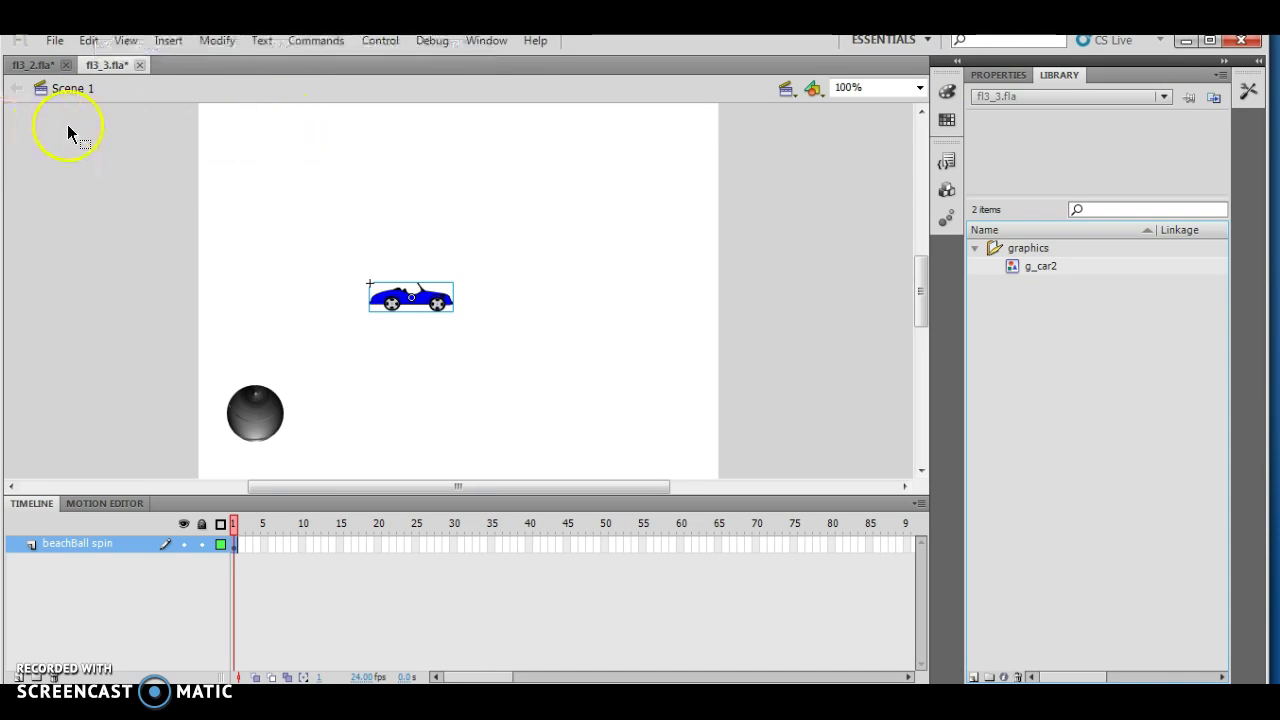
{"action": "left_click", "coordinate": [428, 395]}
{"action": "left_click", "coordinate": [403, 283]}
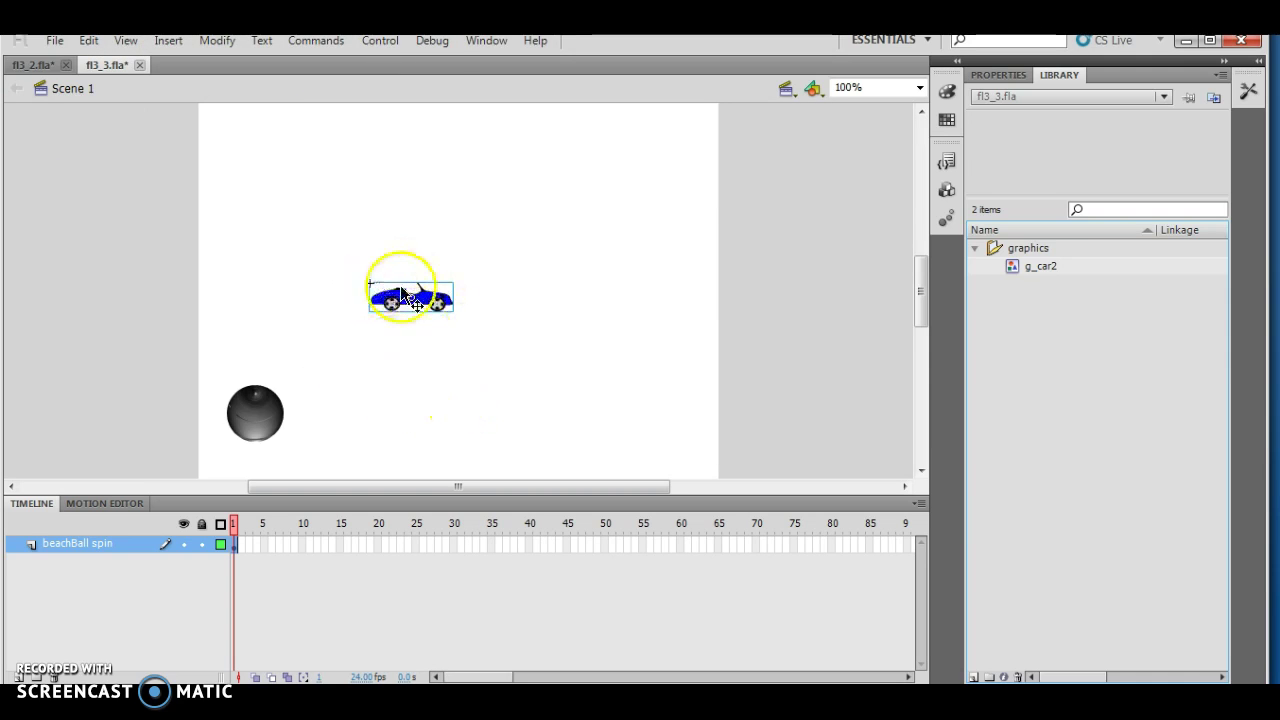
{"action": "left_click", "coordinate": [431, 322]}
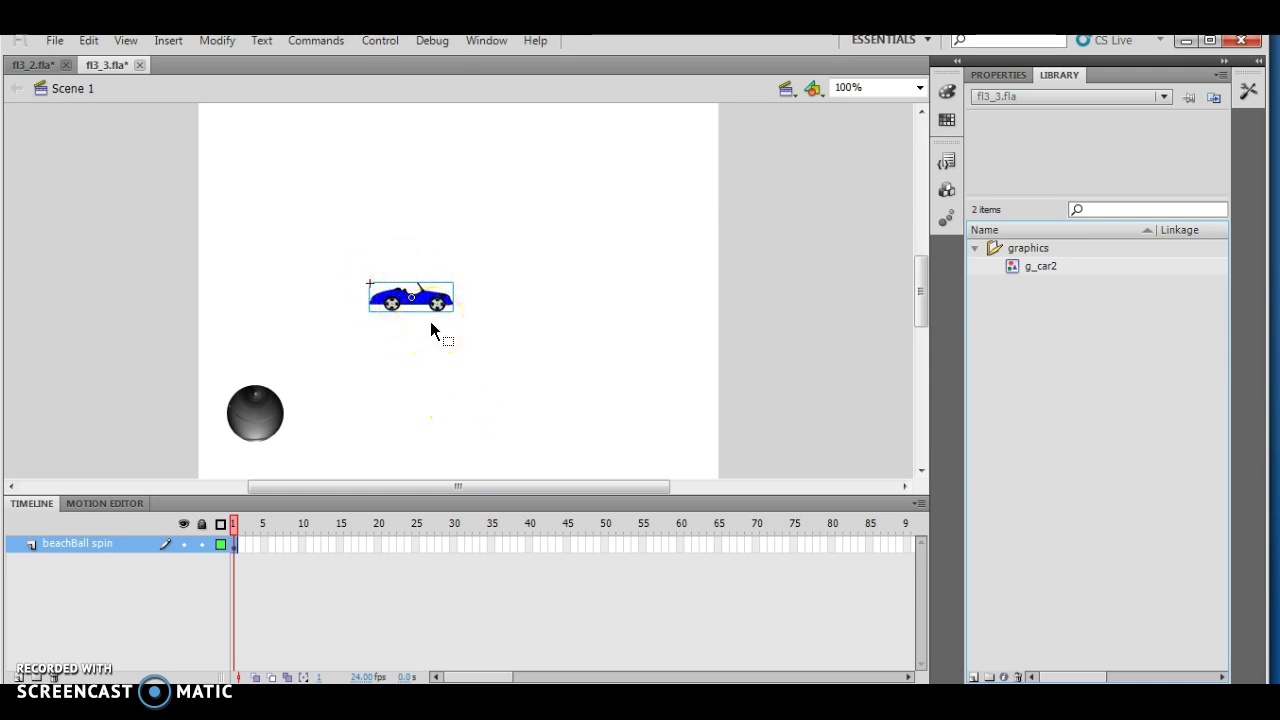
{"action": "left_click", "coordinate": [387, 289]}
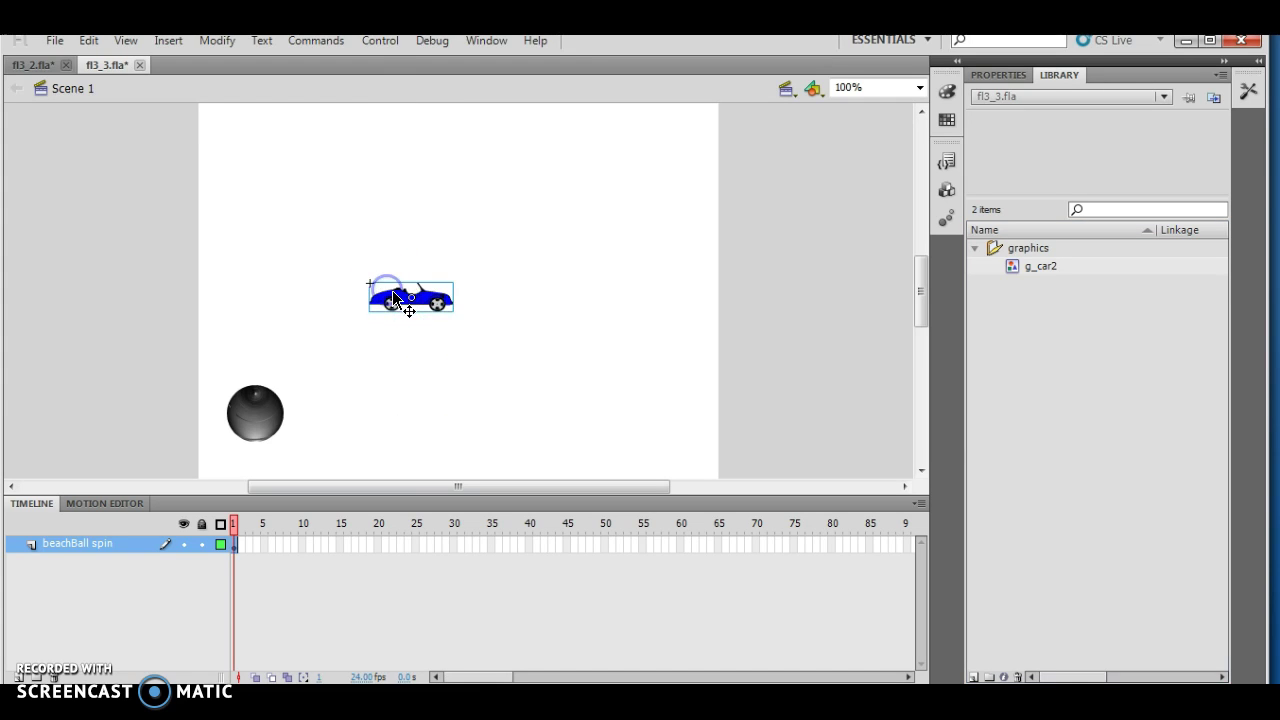
{"action": "key", "text": "Delete"}
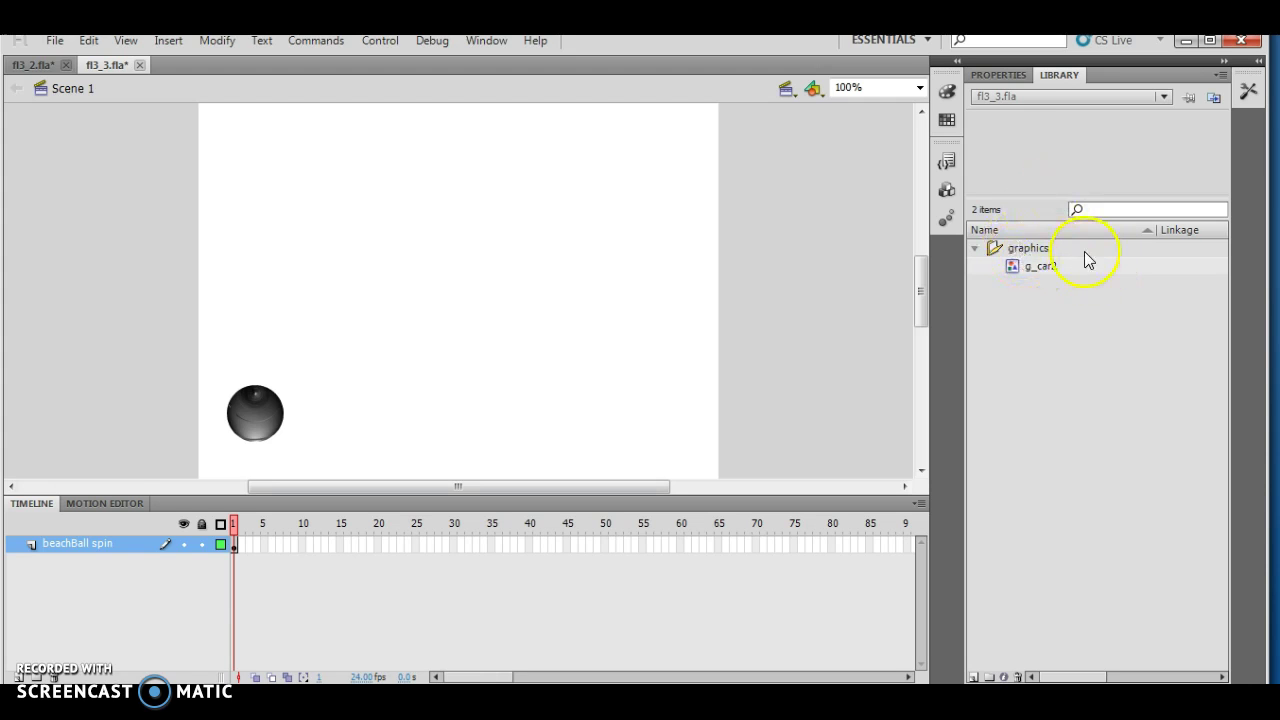
{"action": "left_click", "coordinate": [25, 64]}
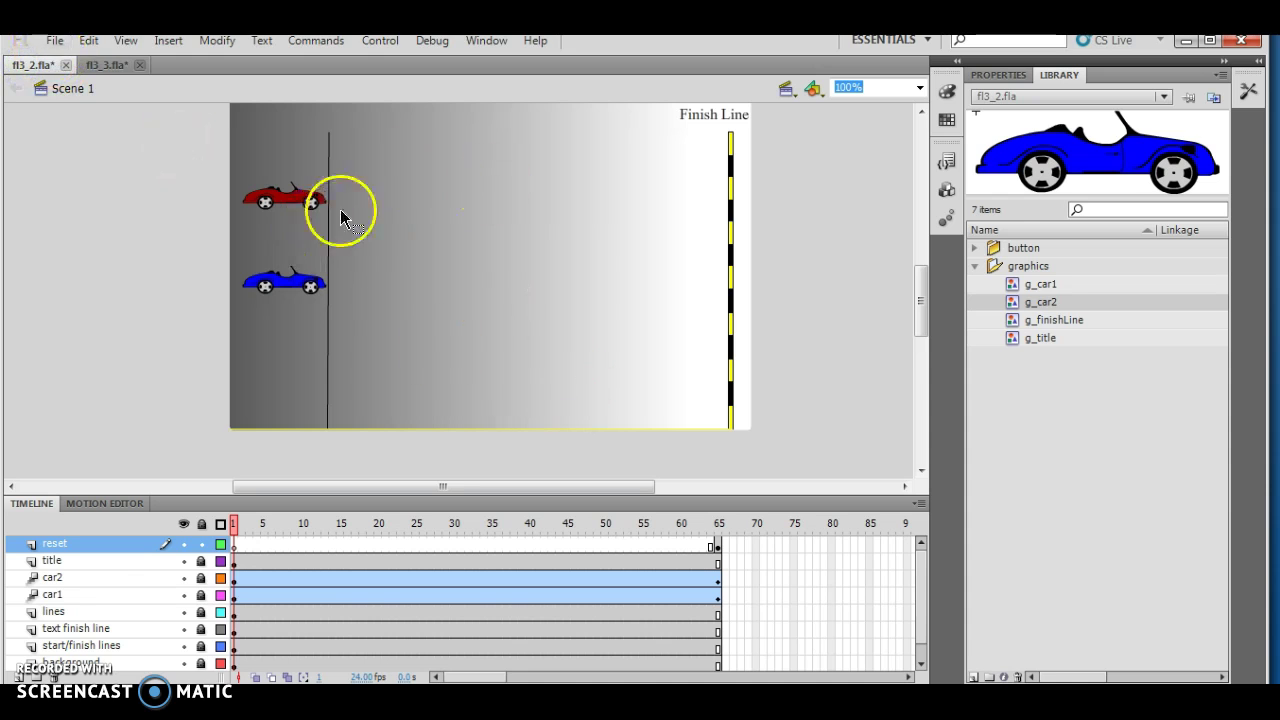
{"action": "left_click", "coordinate": [1036, 285]}
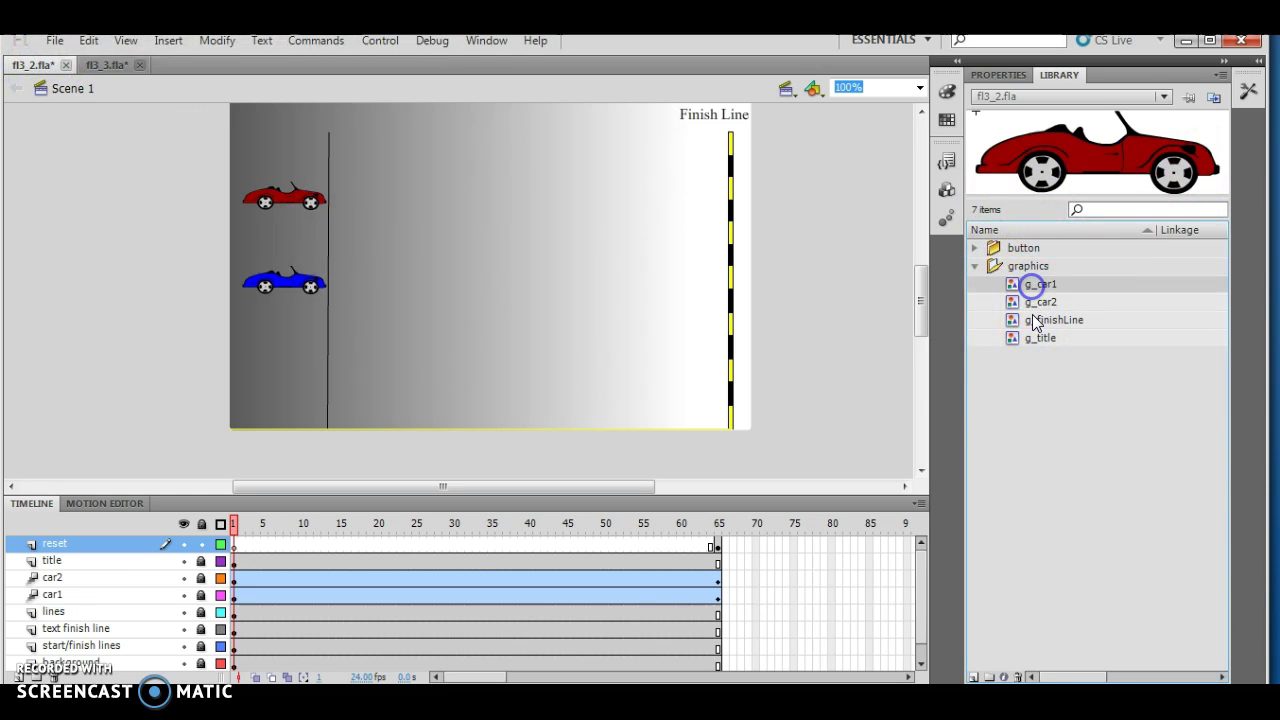
{"action": "left_click", "coordinate": [1037, 302]}
{"action": "left_click", "coordinate": [1037, 320]}
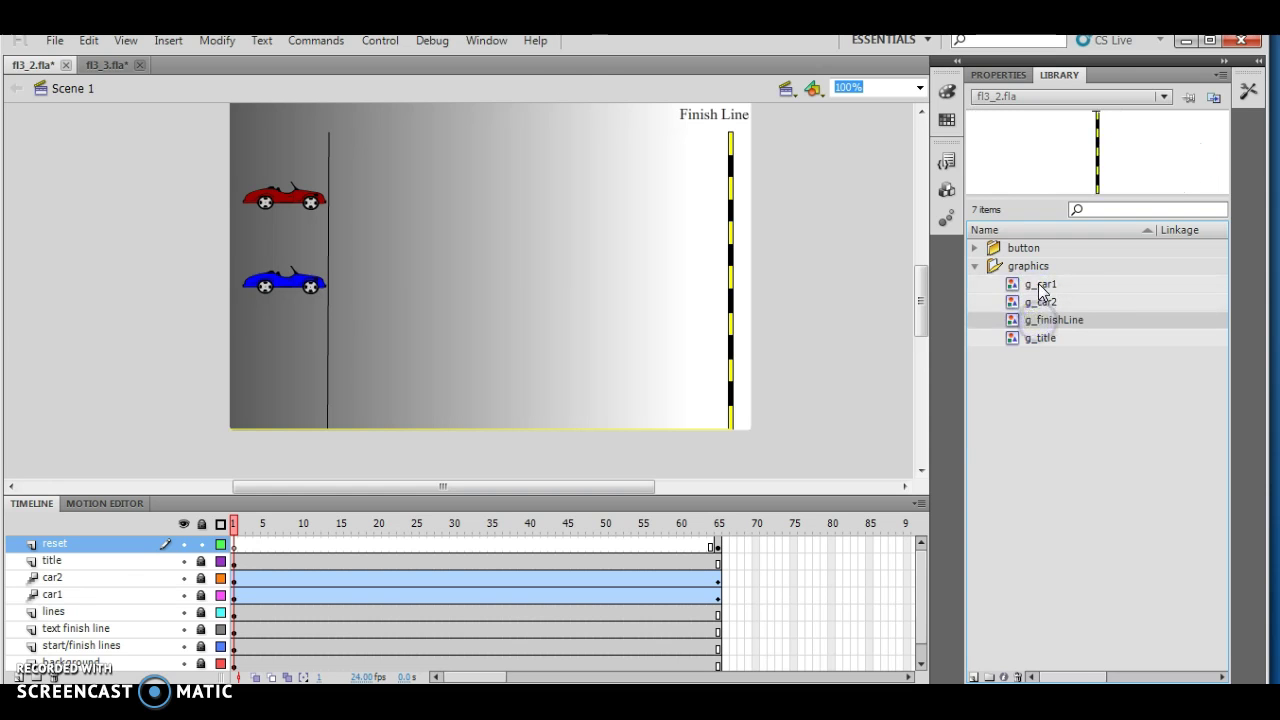
{"action": "left_click", "coordinate": [1037, 285]}
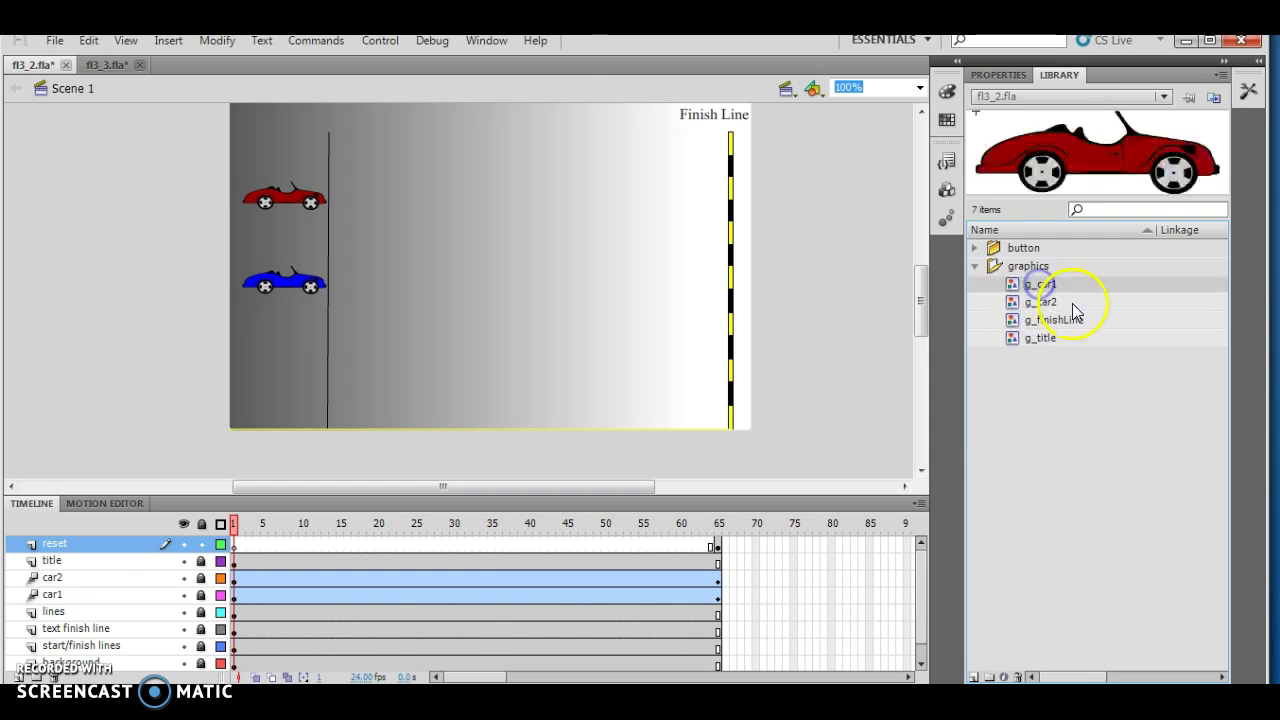
{"action": "left_click", "coordinate": [100, 65]}
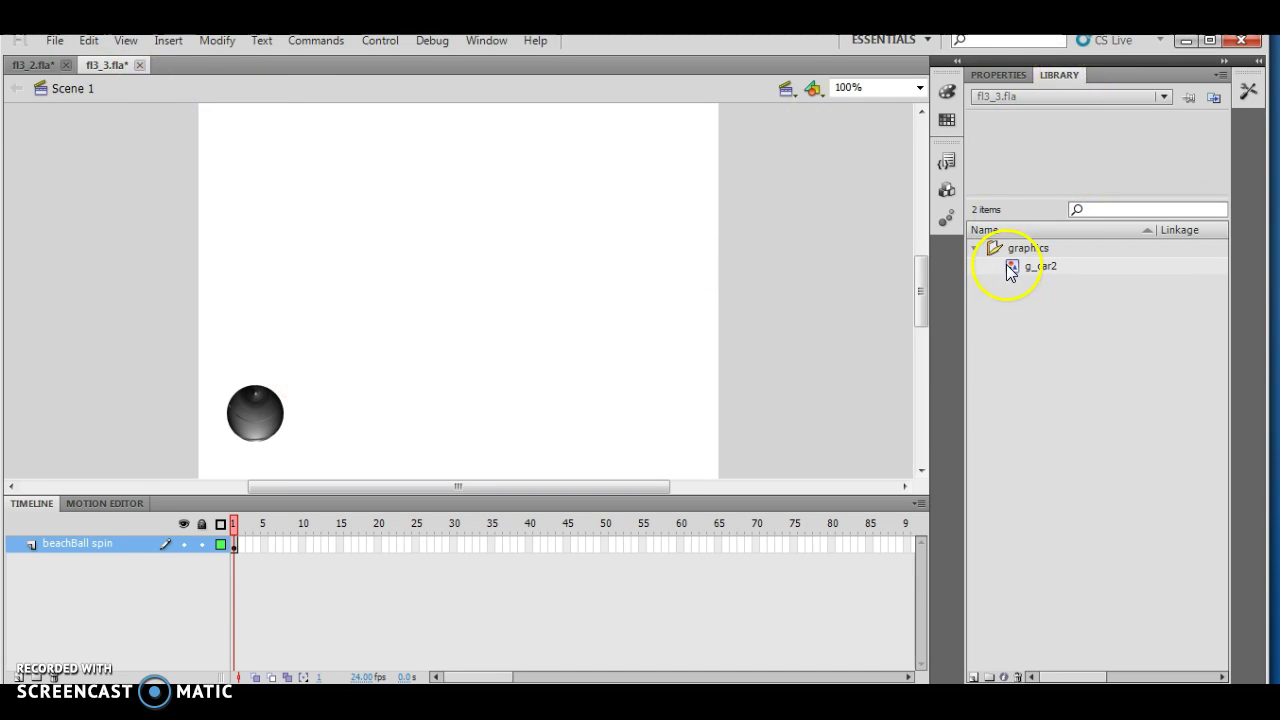
- Drag g_car1 from fl3_2.fla's library onto the fl3_3.fla stage
{"action": "left_click", "coordinate": [1169, 96]}
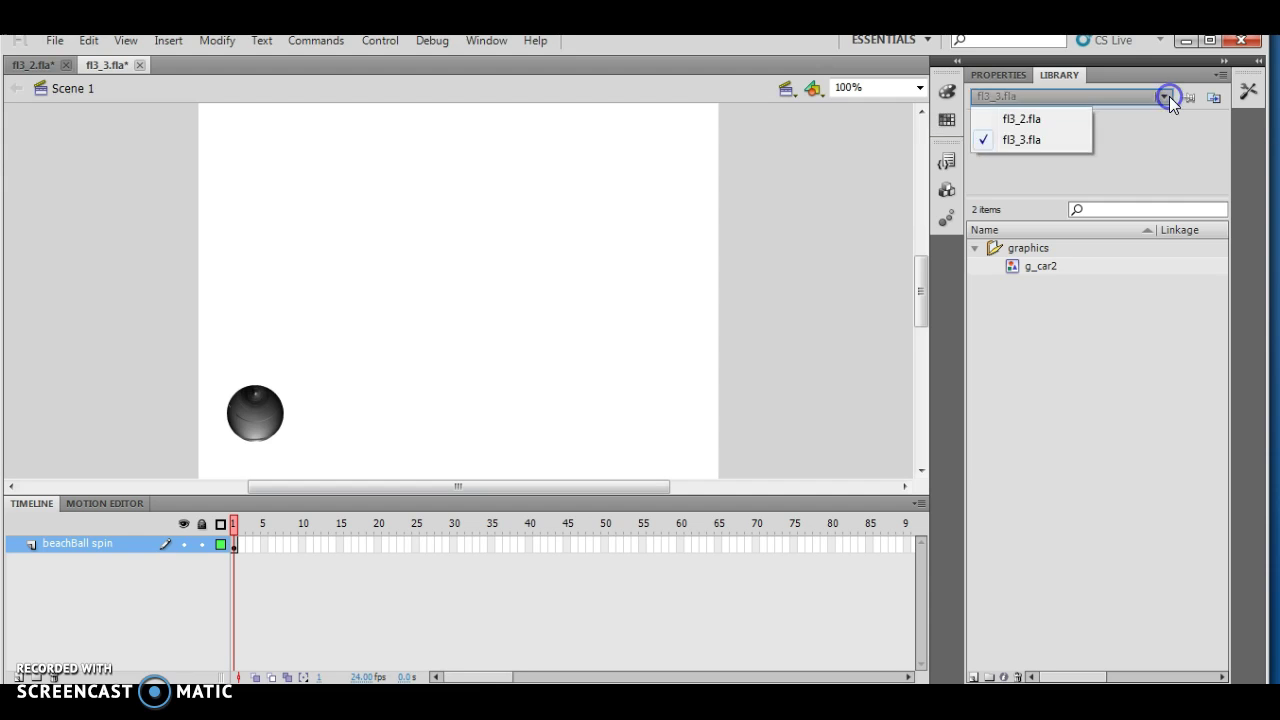
{"action": "left_click", "coordinate": [1040, 119]}
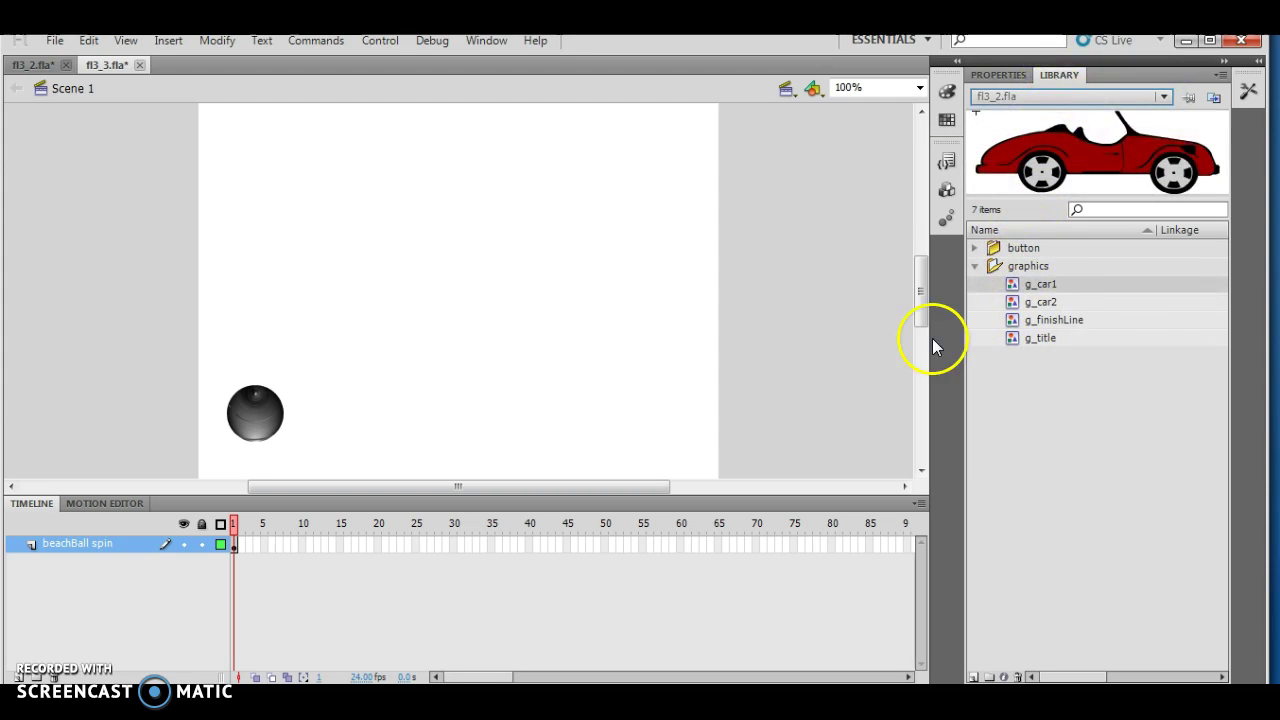
{"action": "left_click_drag", "start_coordinate": [1040, 284], "coordinate": [506, 314]}
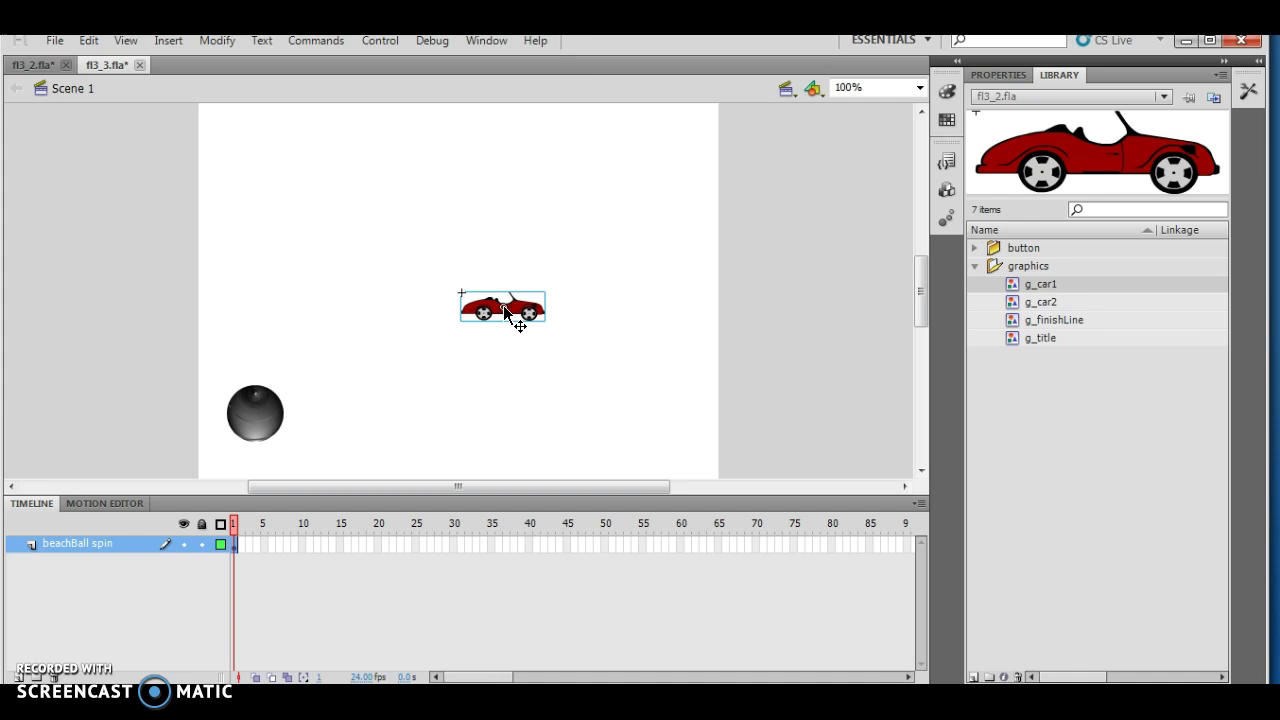
- Switch the Library back to fl3_3.fla and drag g_car2 onto the stage
{"action": "left_click", "coordinate": [1166, 97]}
{"action": "left_click", "coordinate": [1006, 137]}
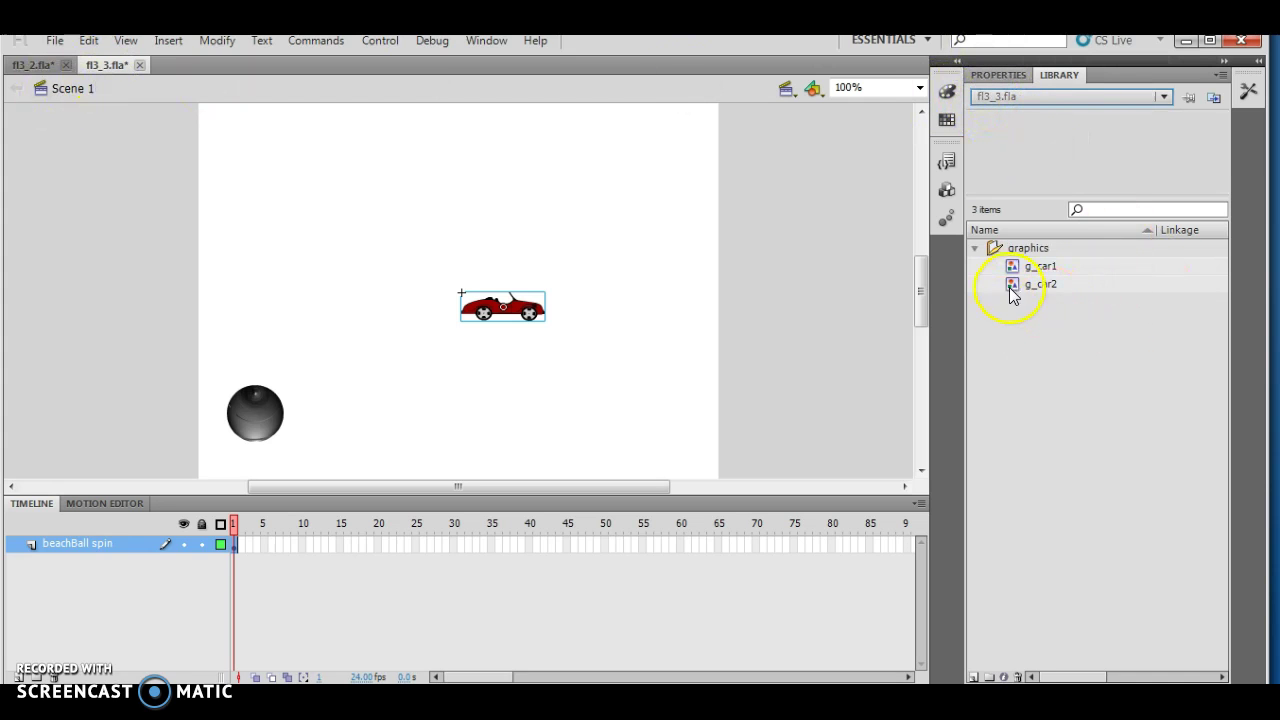
{"action": "left_click_drag", "start_coordinate": [1049, 292], "coordinate": [823, 205]}
{"action": "left_click_drag", "start_coordinate": [610, 350], "coordinate": [584, 322]}
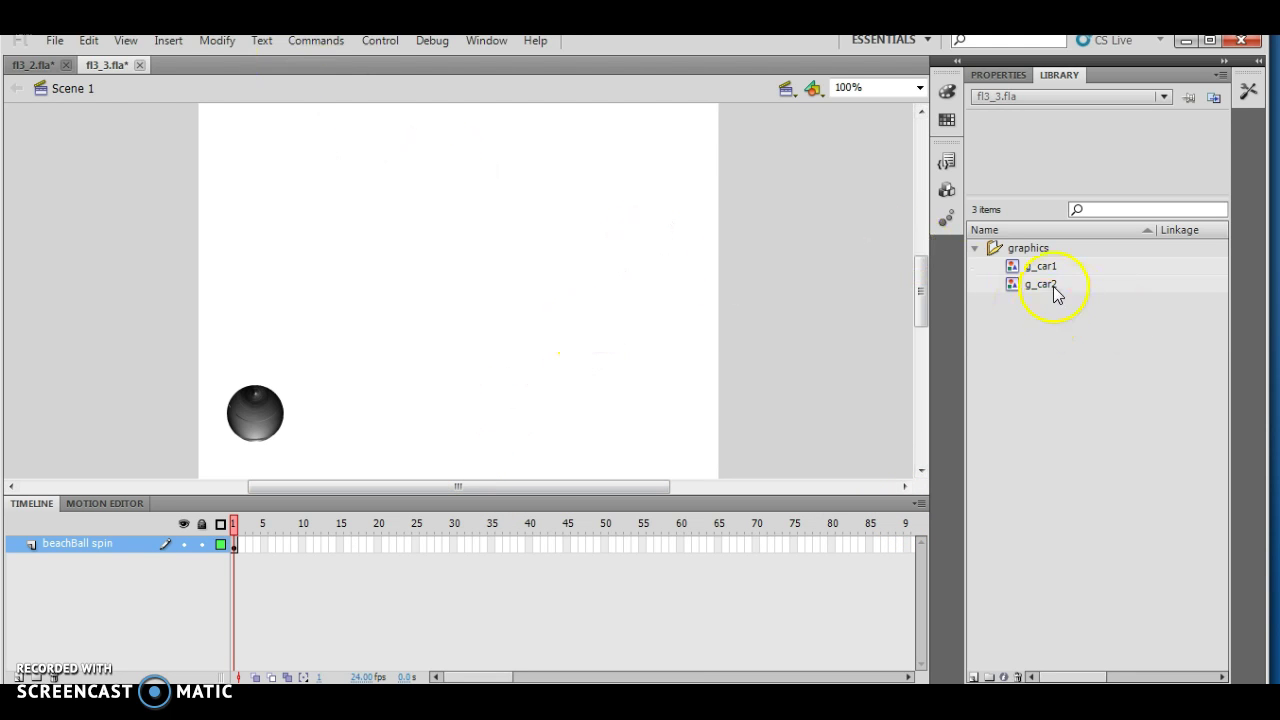
- Place the red g_car1 and the blue g_car2 below it on the stage, then bring up fl3_2.fla
{"action": "left_click_drag", "start_coordinate": [1043, 270], "coordinate": [473, 250]}
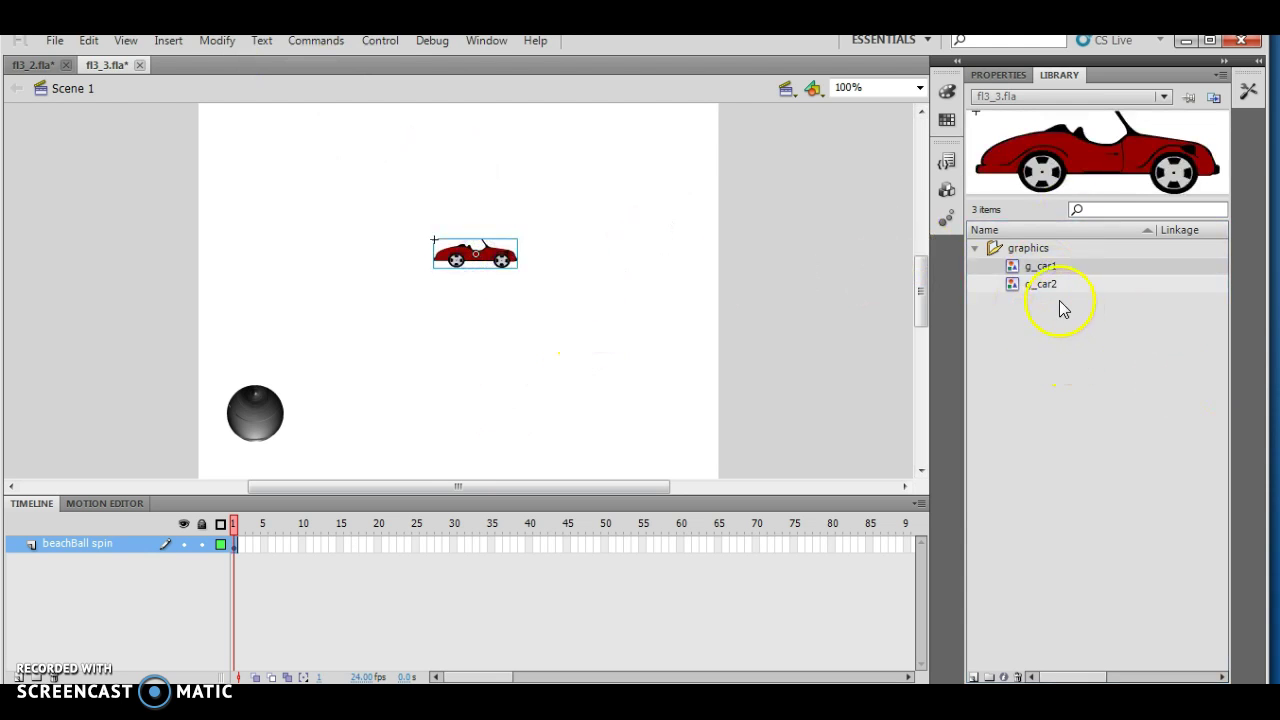
{"action": "left_click_drag", "start_coordinate": [1040, 284], "coordinate": [636, 350]}
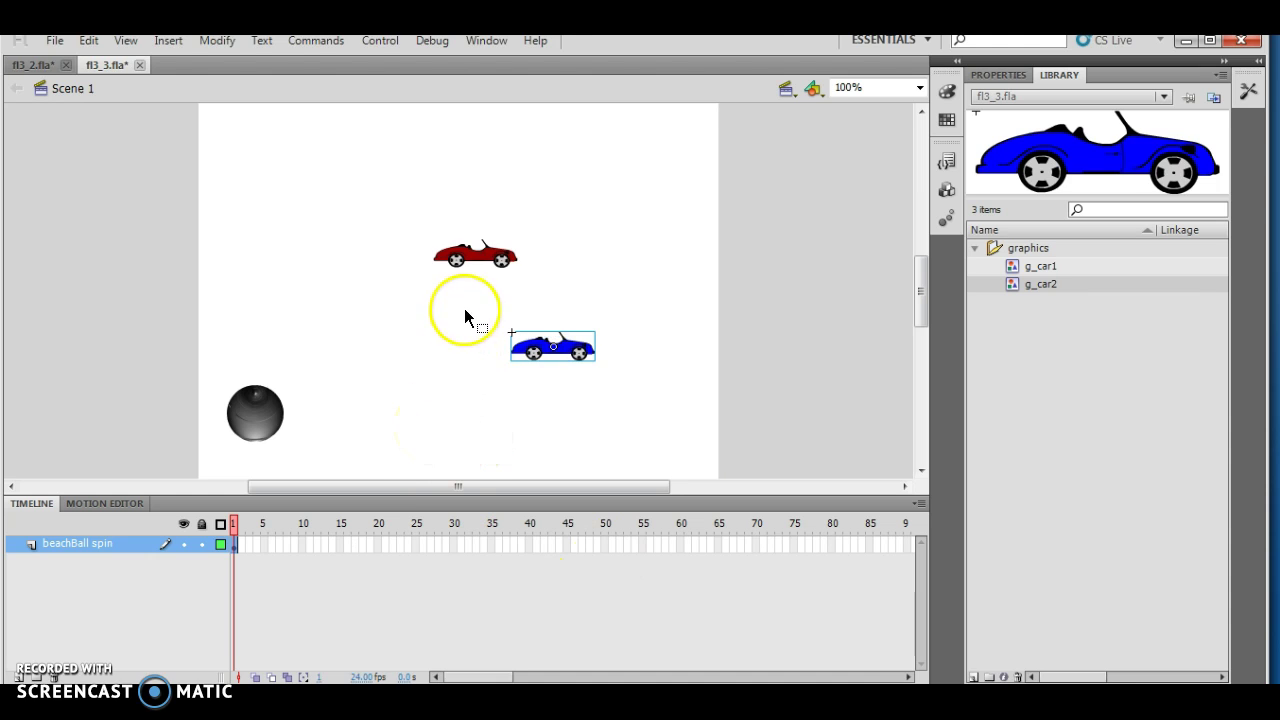
{"action": "left_click", "coordinate": [465, 247]}
{"action": "left_click", "coordinate": [544, 342]}
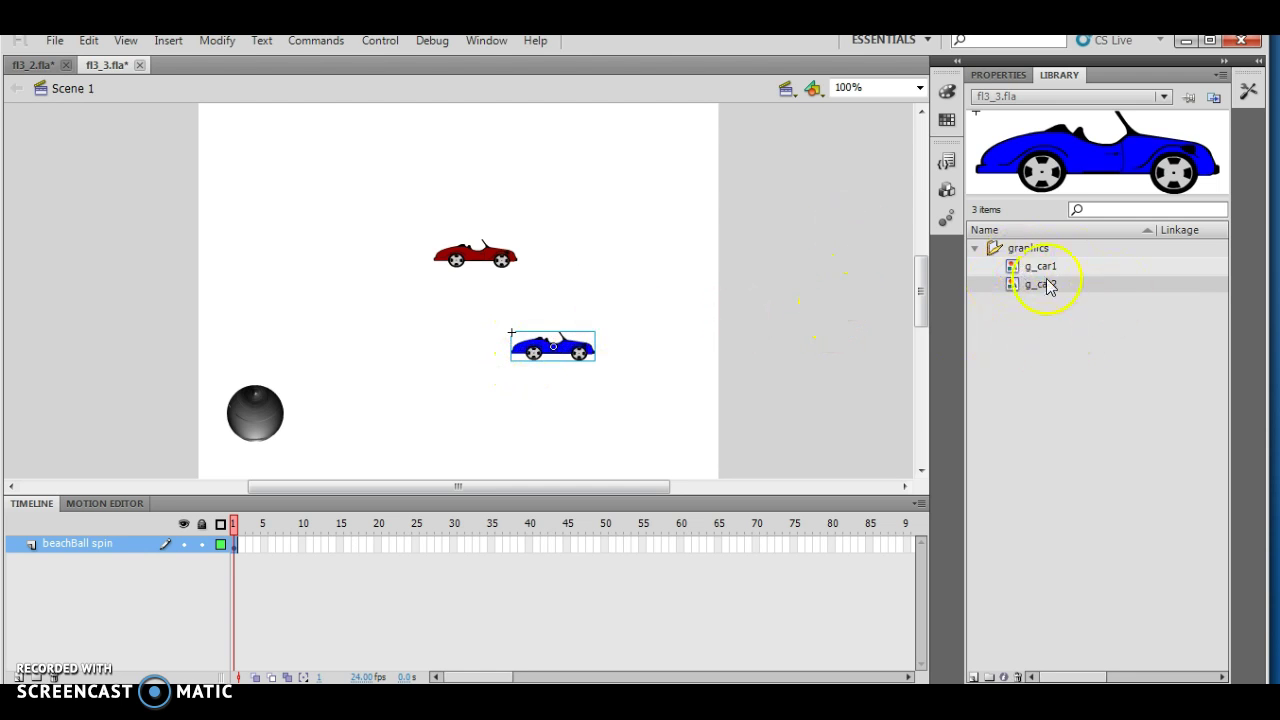
{"action": "left_click", "coordinate": [38, 68]}
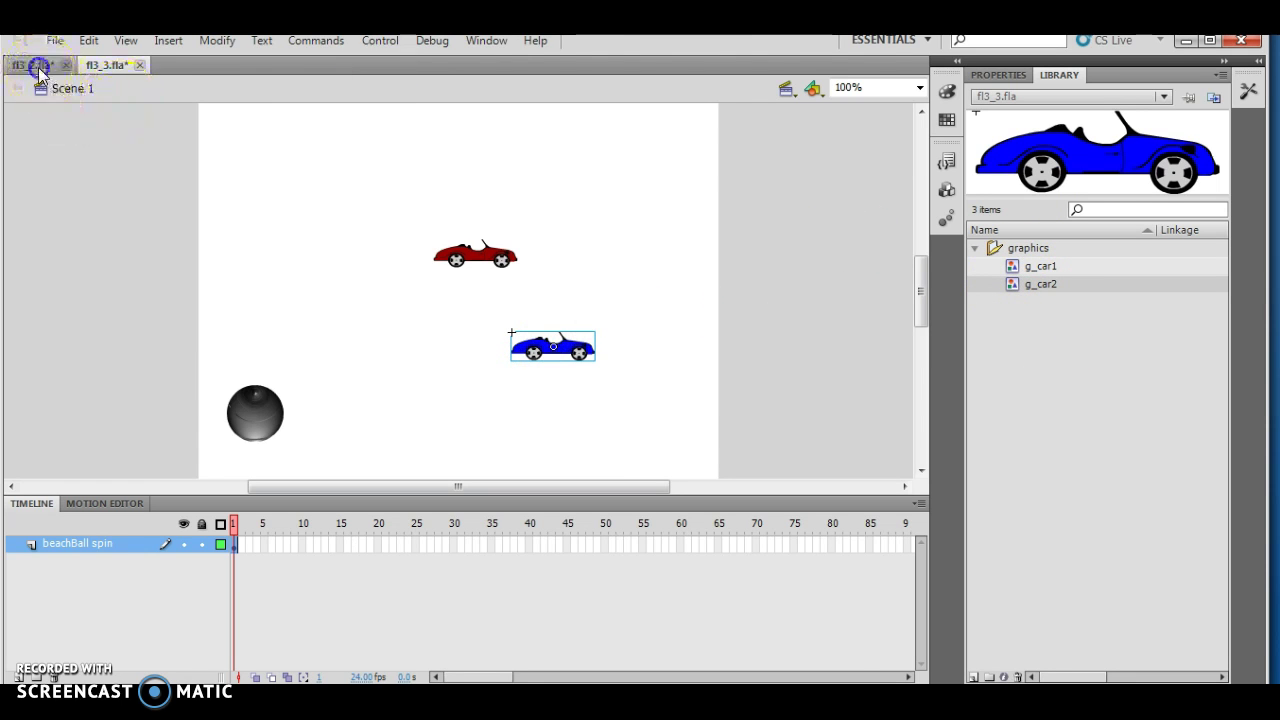
- Switch to the fl3_3.fla document tab to view both cars on its stage
{"action": "left_click", "coordinate": [110, 66]}
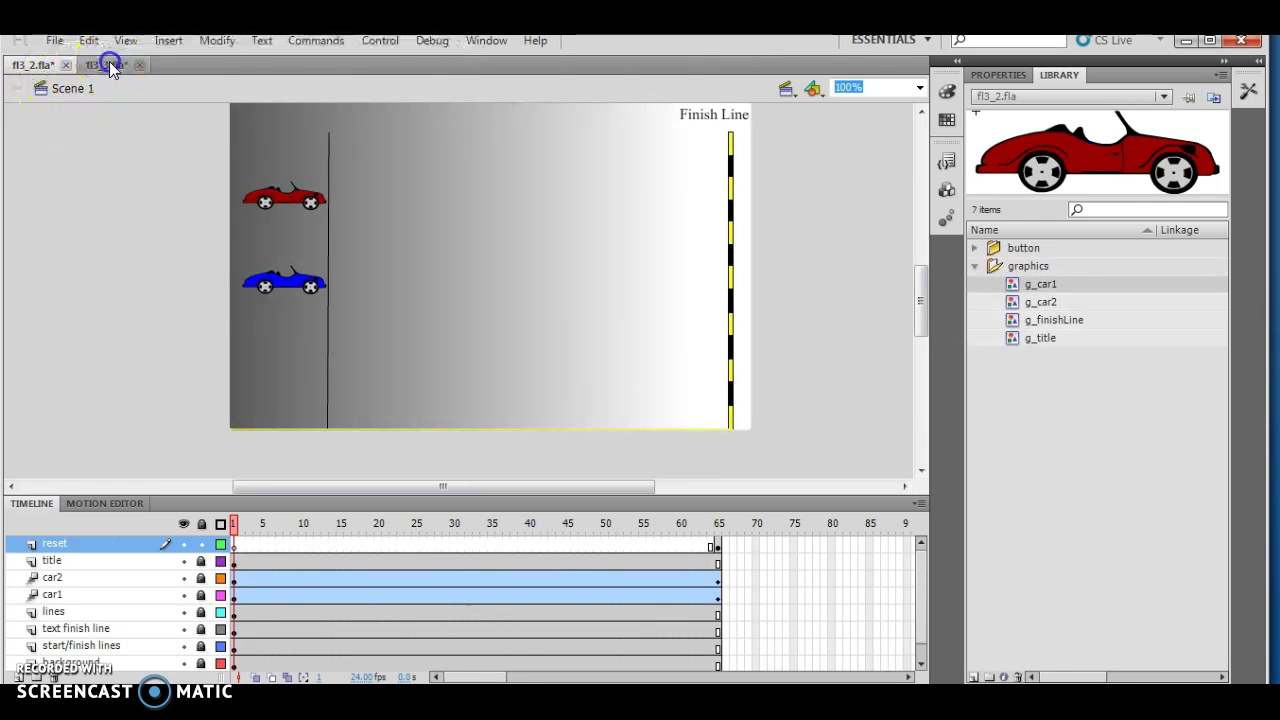